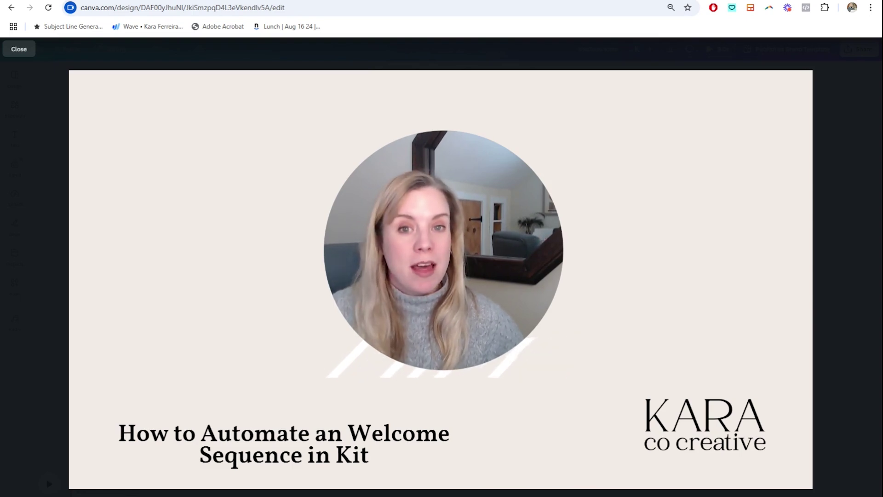
Leave the Canva welcome-sequence title slide and bring up the Kit dashboard.
mouse_move(439, 356)
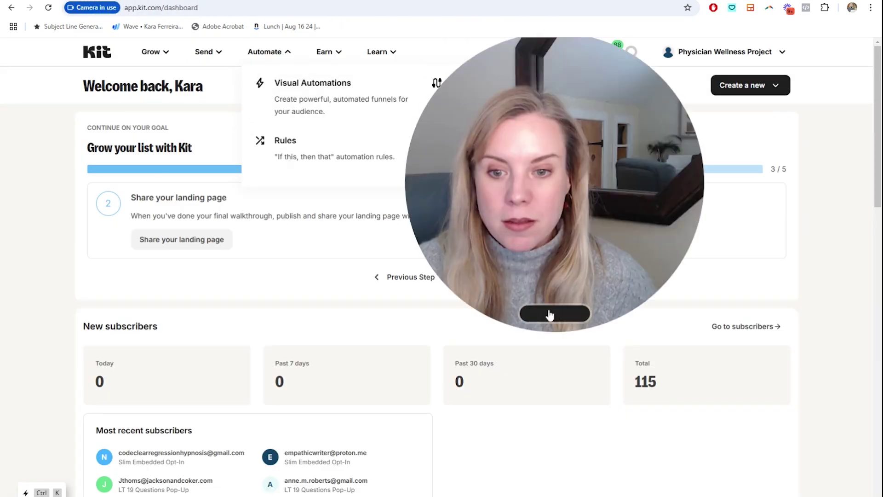
Navigate from the Kit dashboard through the Send menu to the Sequences page.
click(544, 312)
drag(459, 244, 654, 234)
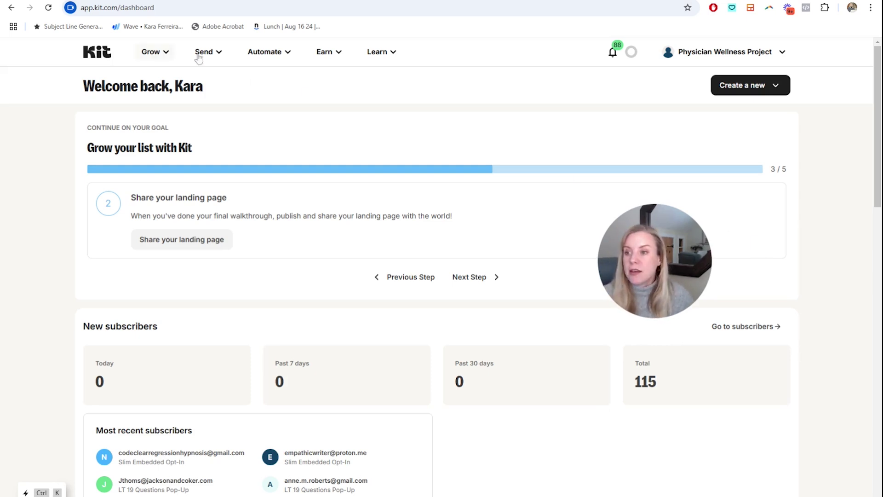
click(221, 56)
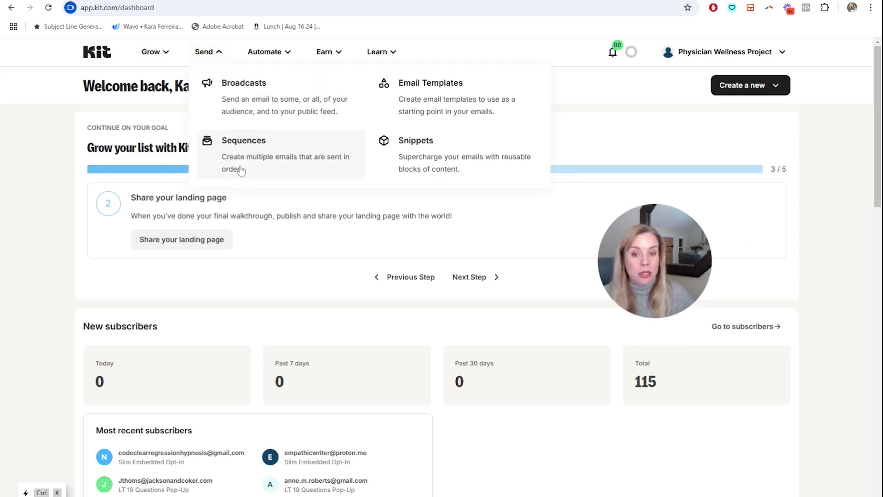
click(287, 53)
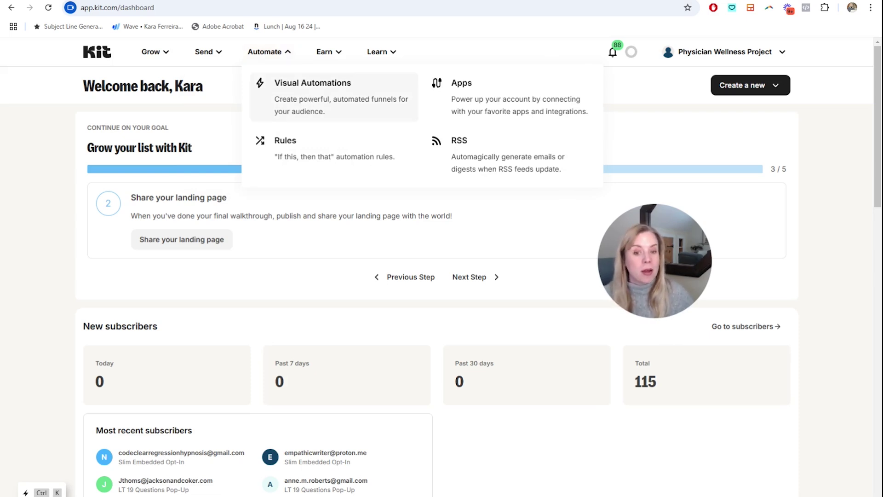
click(220, 58)
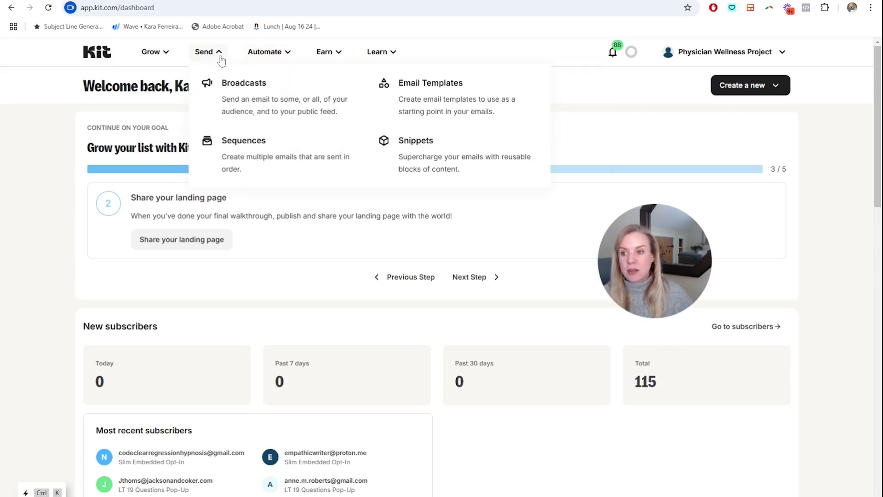
click(234, 154)
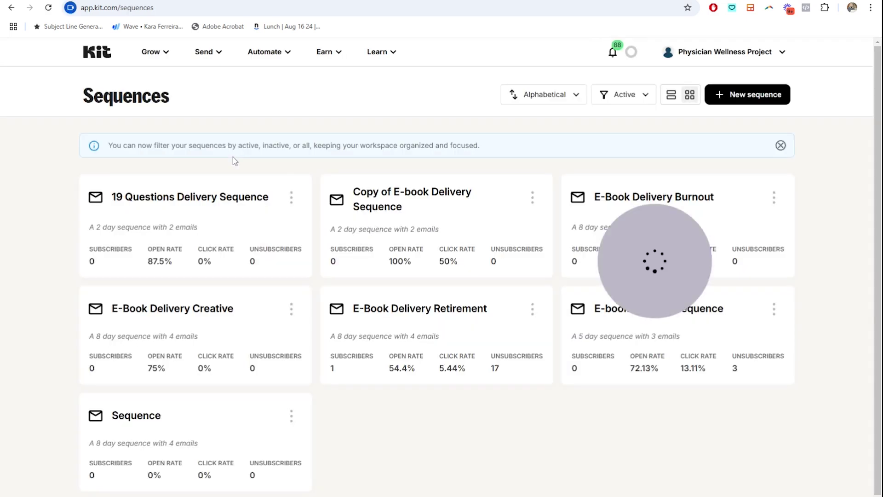
Create a new sequence using the Text only template card.
drag(614, 245, 103, 248)
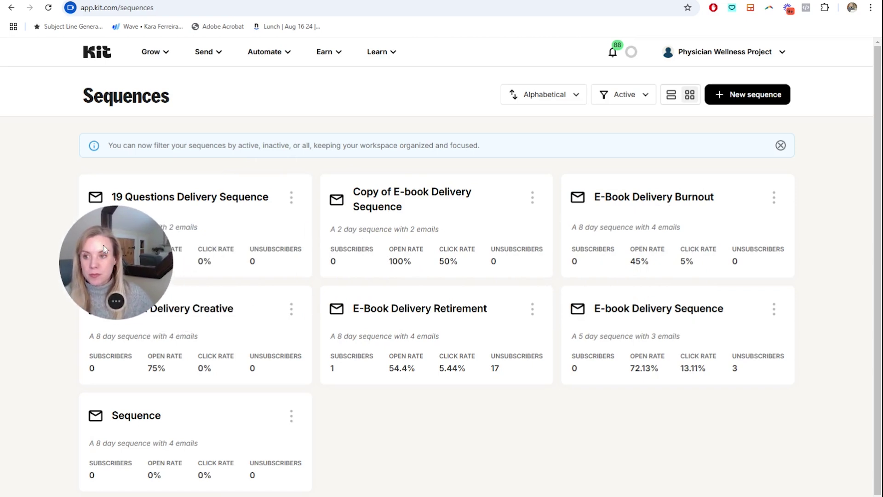
click(726, 102)
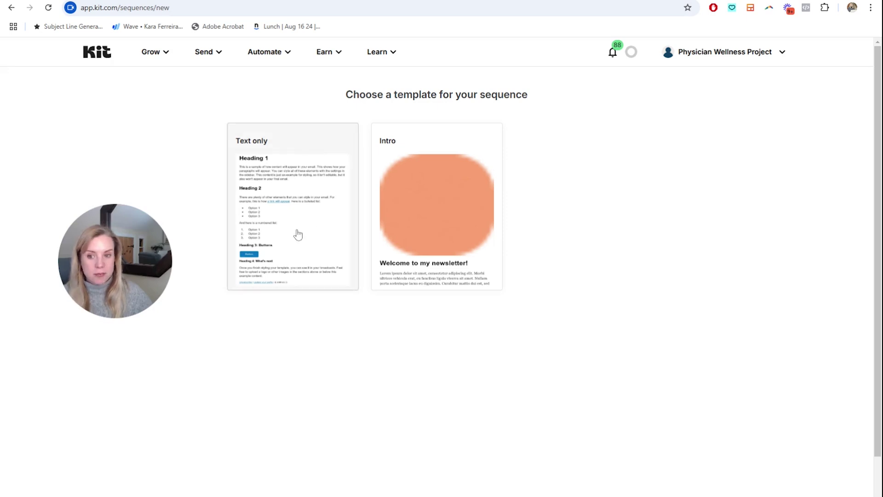
click(327, 217)
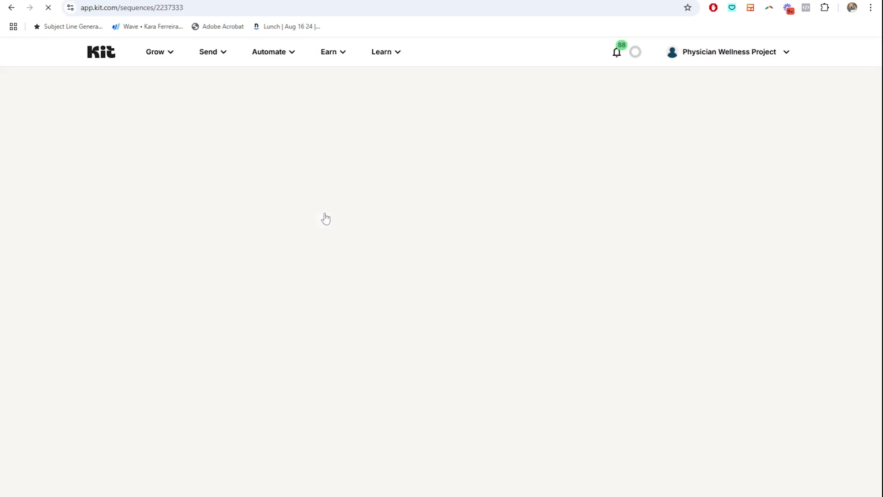
Replace the first email's placeholder subject with 'Subject - Welcome'.
drag(121, 238, 726, 303)
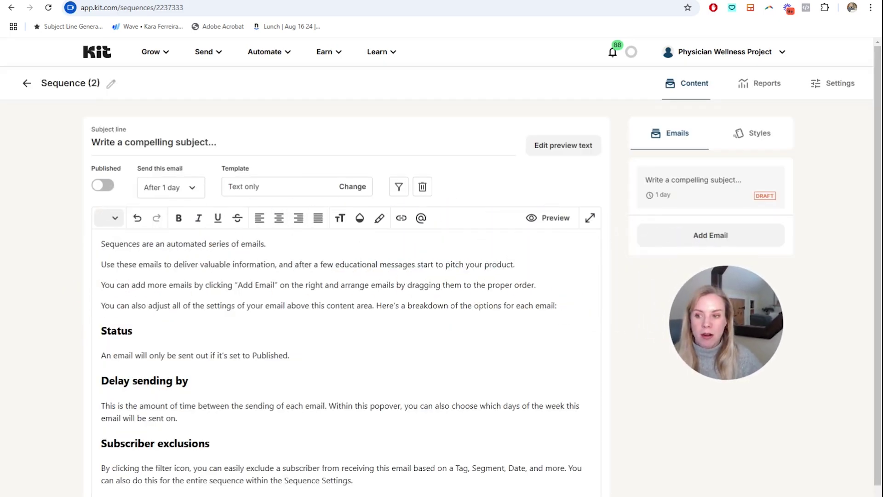
drag(218, 142, 21, 143)
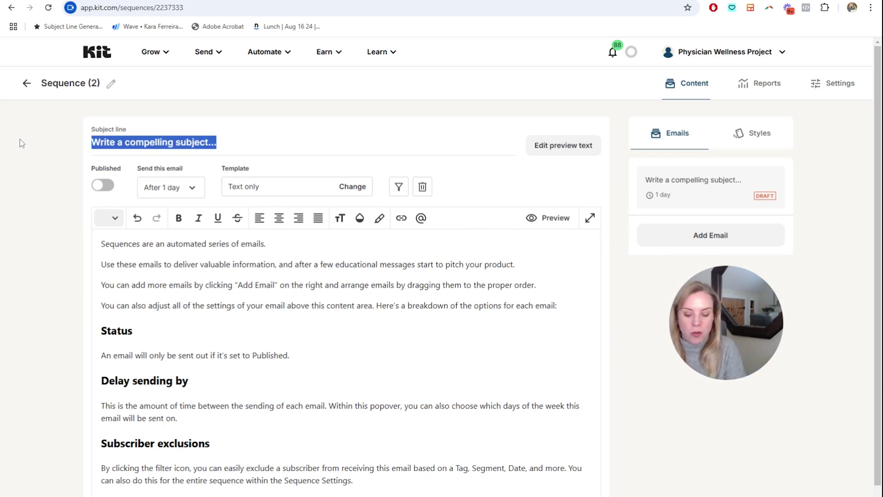
text(Subject)
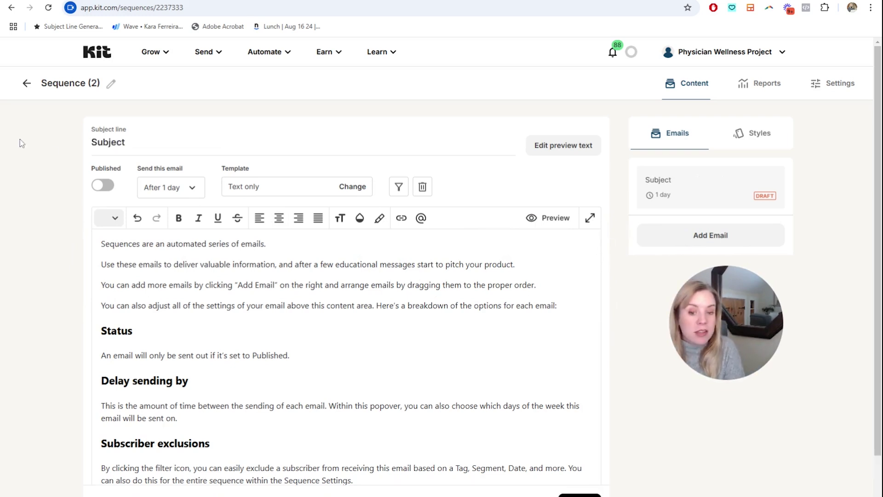
text( - Wec)
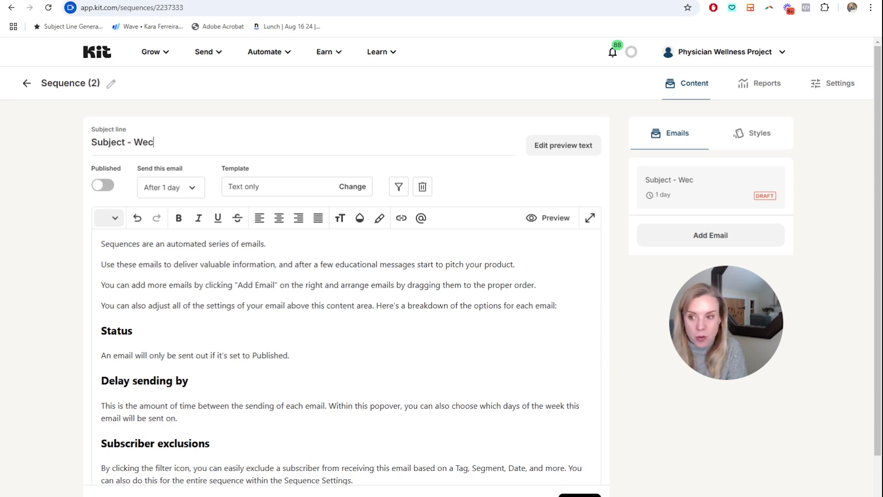
key(BackSpace)
text(lcome)
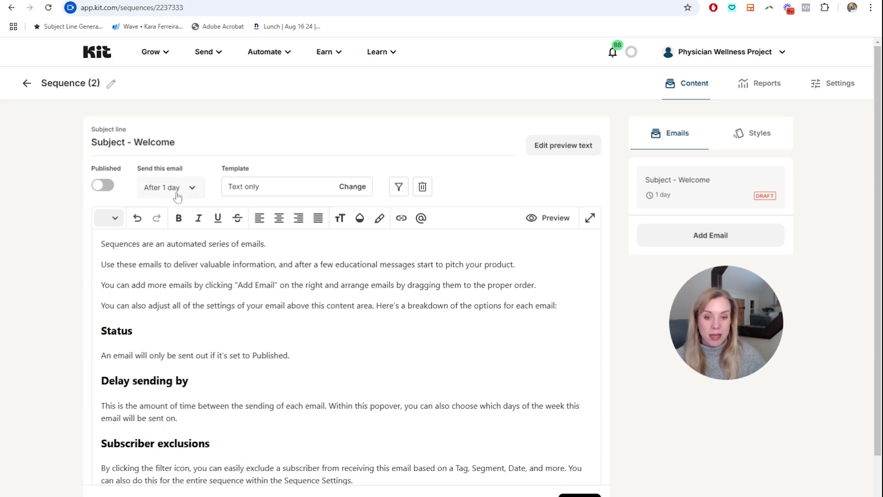
Set the Subject - Welcome email's delay to 0 days so it sends immediately, every weekday.
click(192, 195)
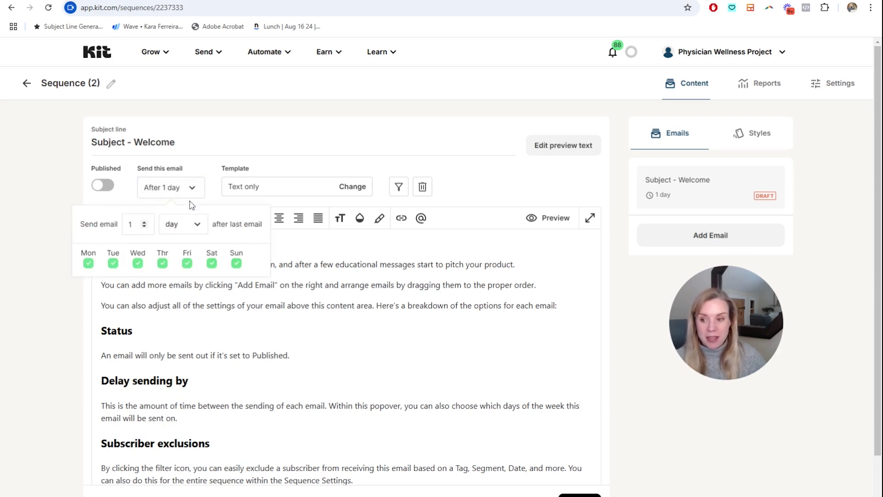
click(146, 223)
click(146, 226)
click(147, 228)
click(271, 161)
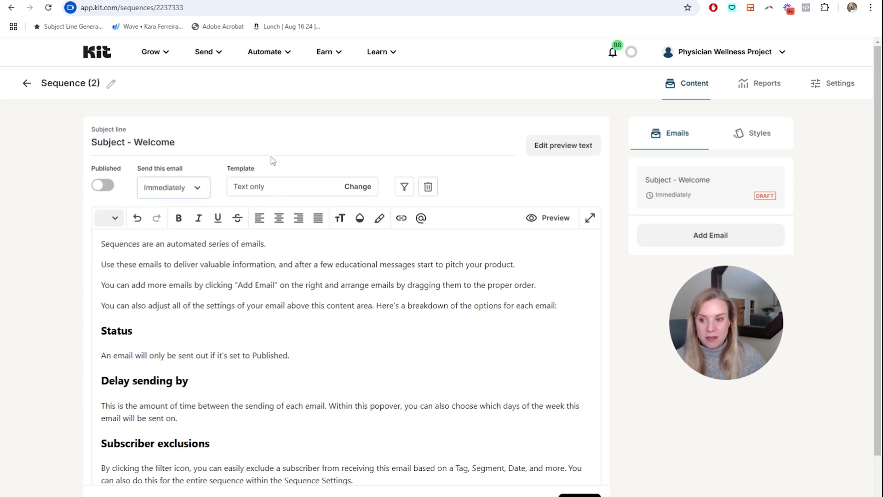
click(193, 192)
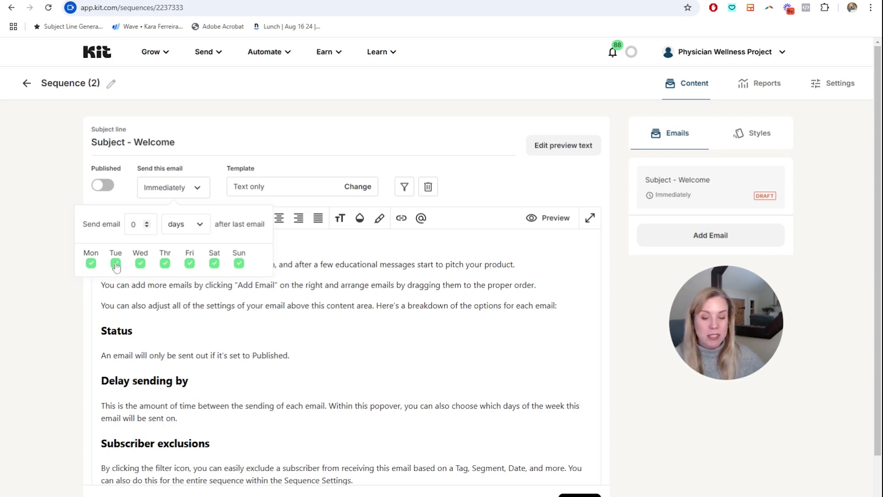
click(208, 171)
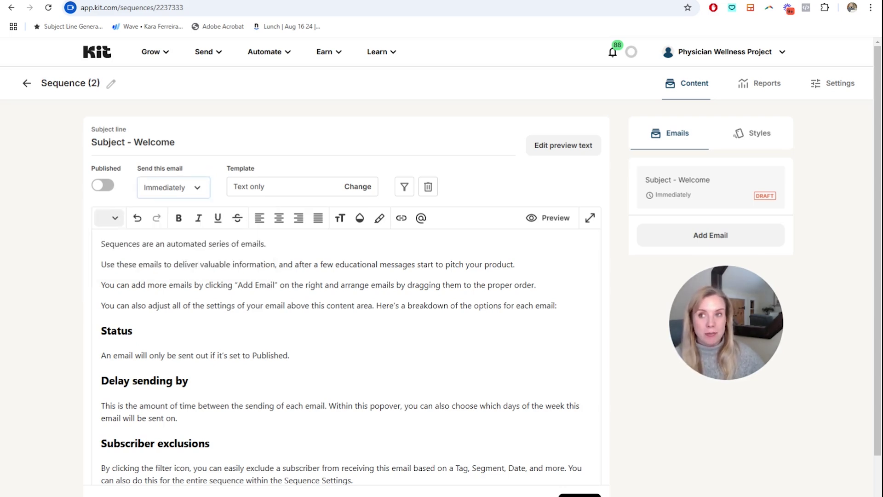
click(200, 188)
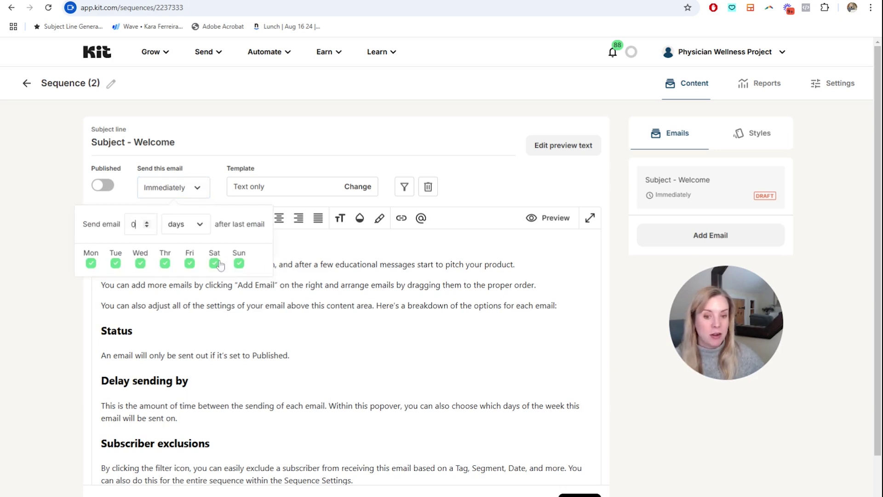
click(309, 160)
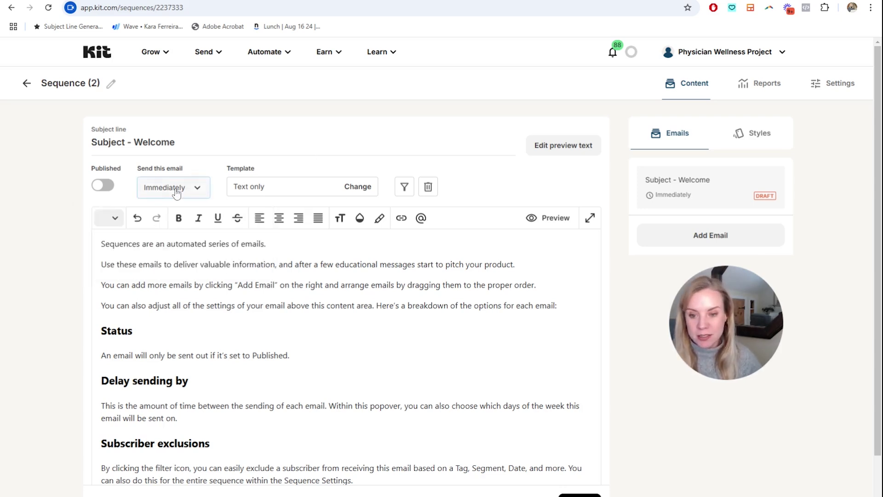
Replace the sample body text with 'Hi' followed by the subscriber first-name merge tag.
scroll(176, 193, down, 2)
drag(353, 412, 97, 177)
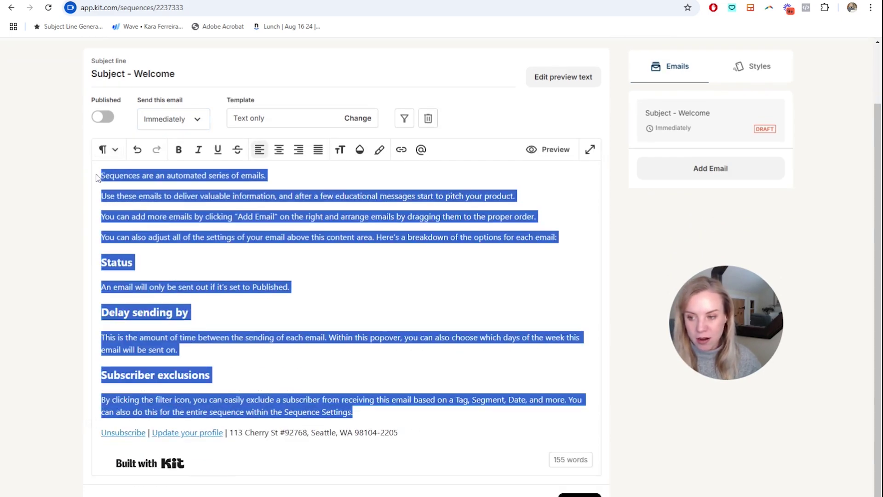
key(BackSpace)
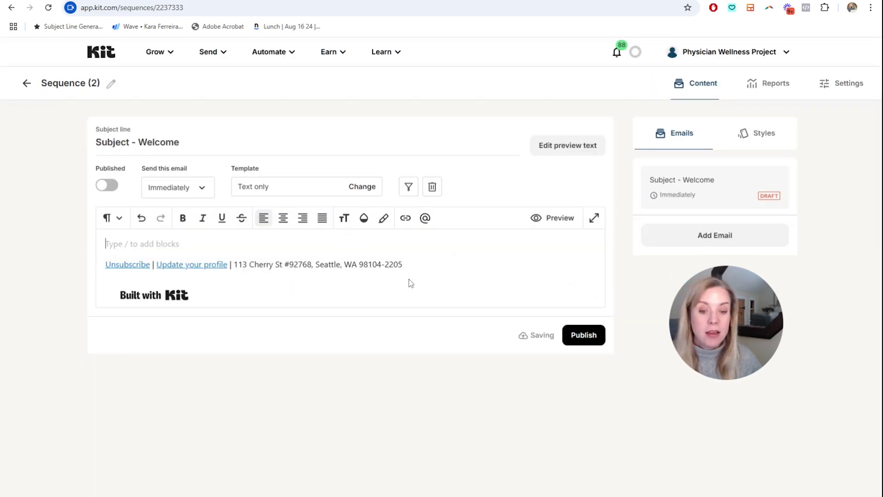
text(Hi)
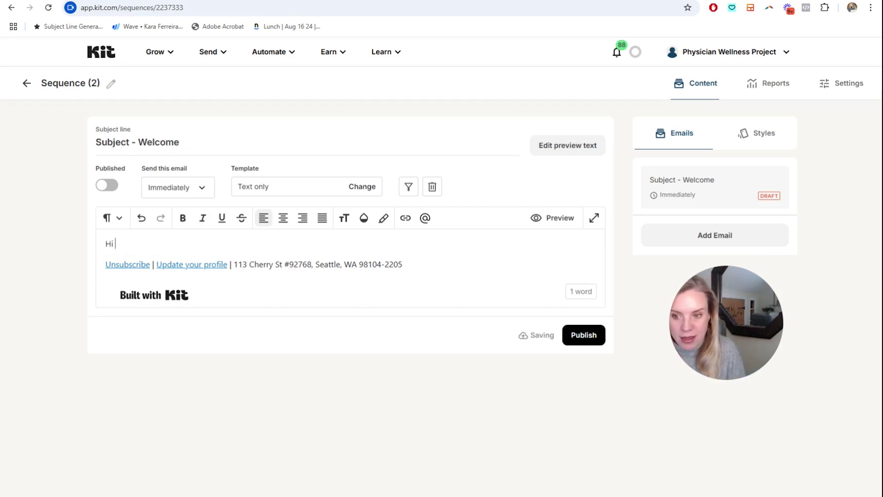
click(425, 218)
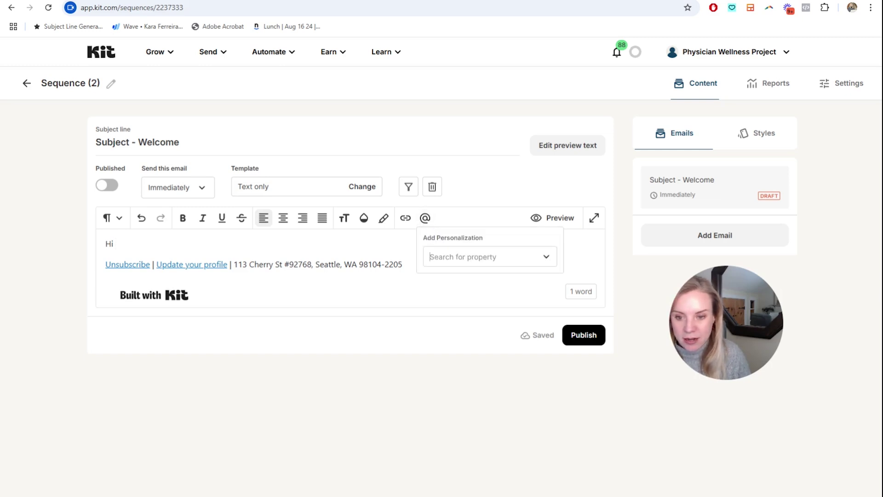
click(430, 256)
click(510, 284)
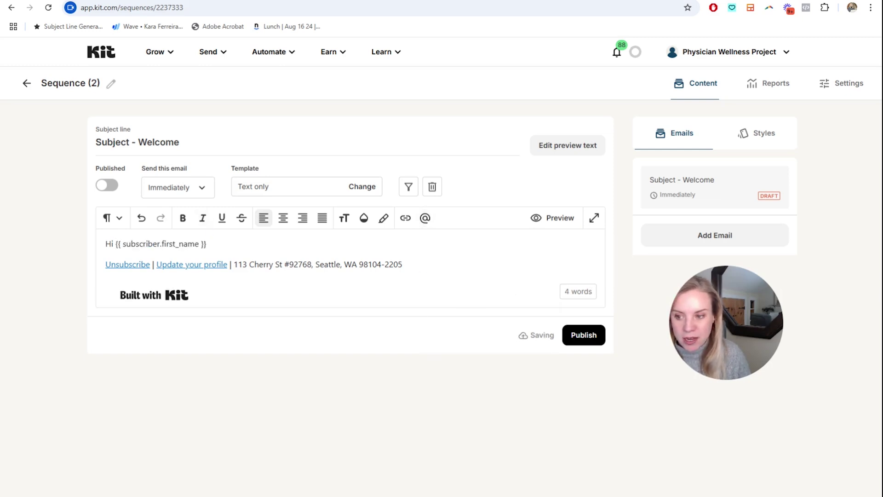
Add a comma after the greeting and a 'Message.' line below it.
text(,)
key(Return)
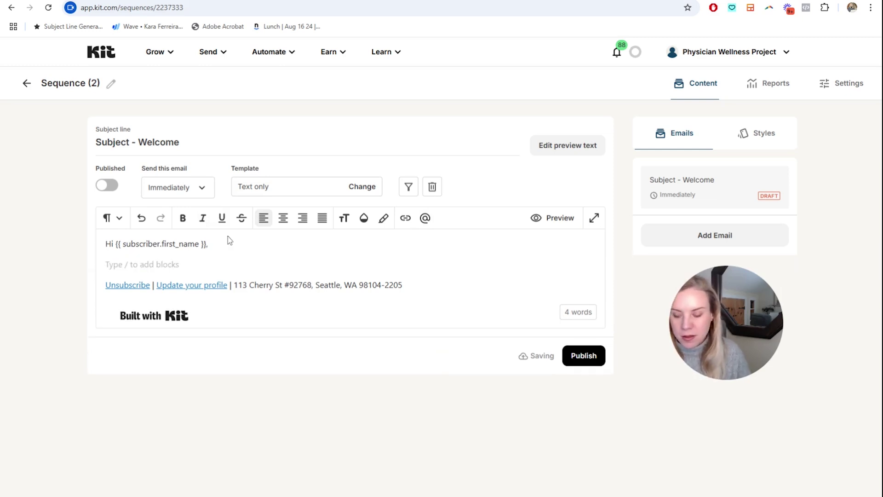
text(Message.)
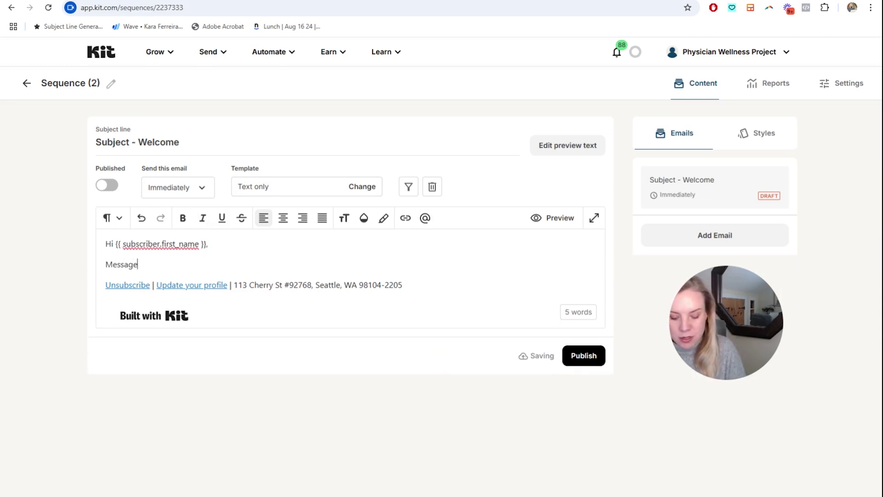
key(Return)
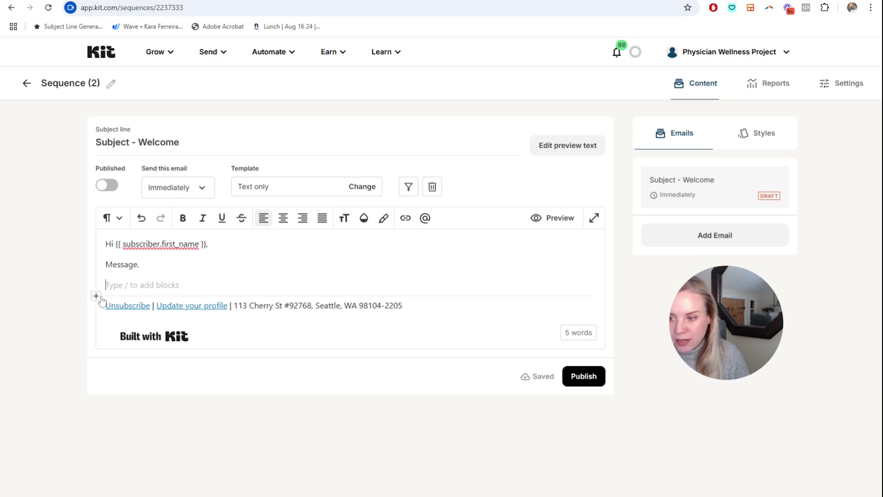
click(97, 297)
scroll(177, 380, down, 2)
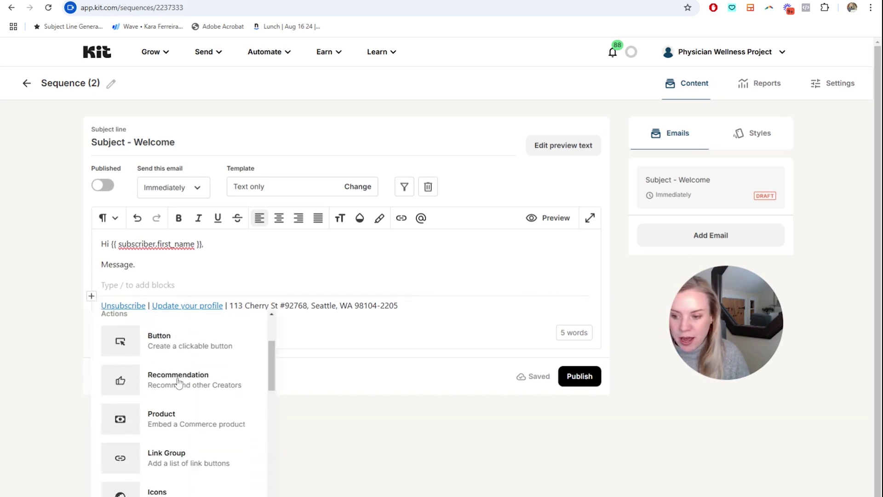
scroll(186, 364, down, 4)
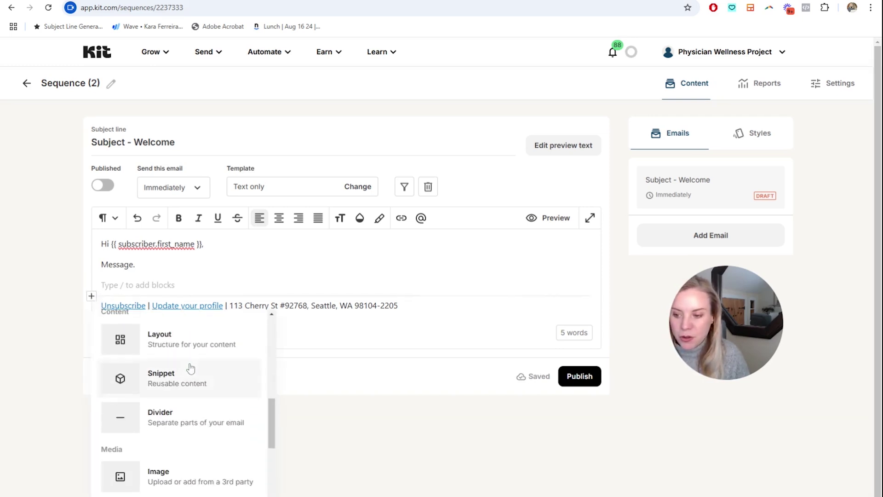
click(191, 349)
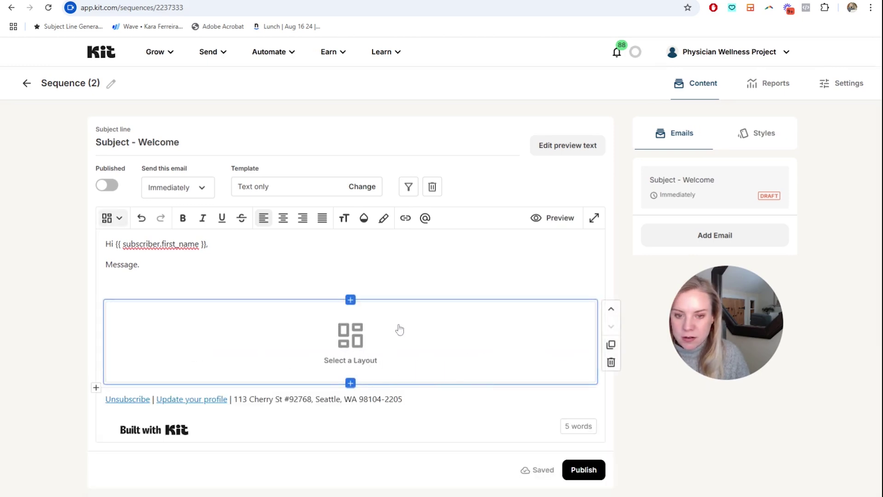
click(611, 309)
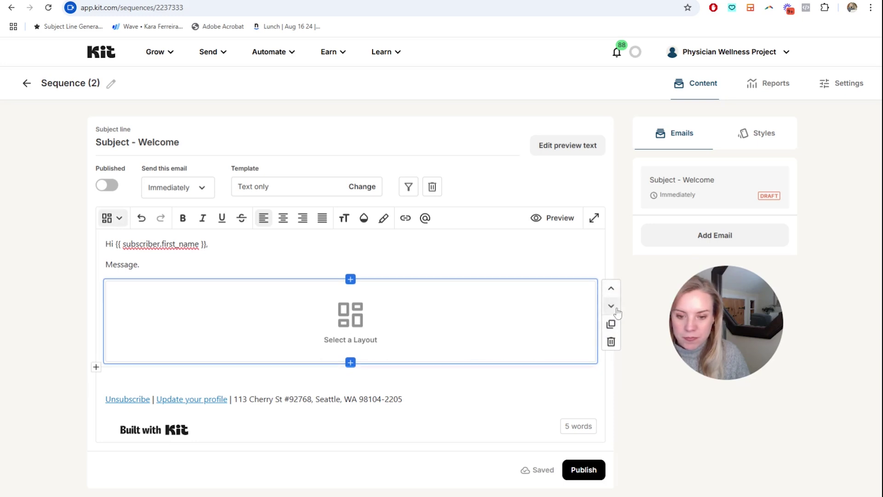
click(611, 342)
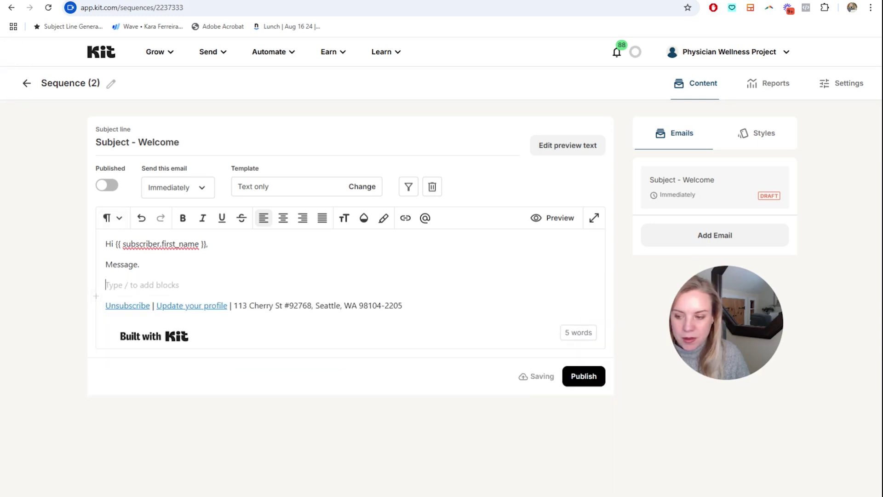
click(96, 296)
scroll(191, 414, down, 10)
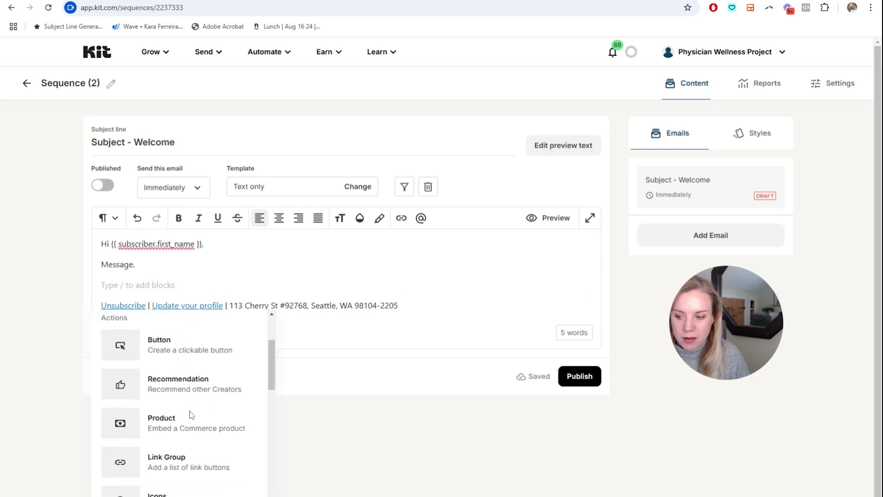
scroll(192, 413, down, 4)
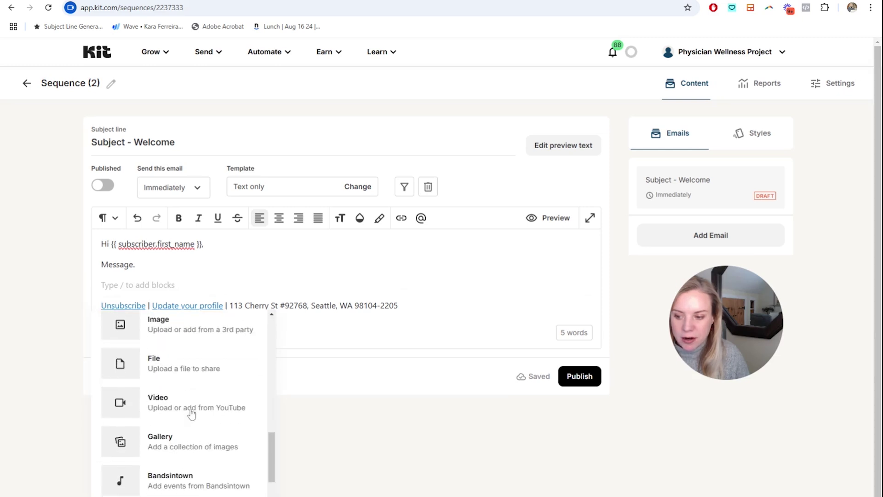
click(184, 326)
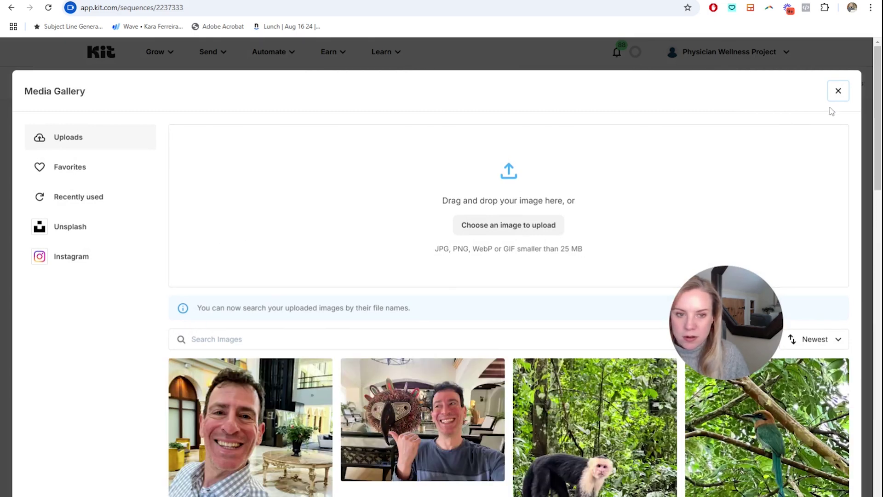
click(837, 91)
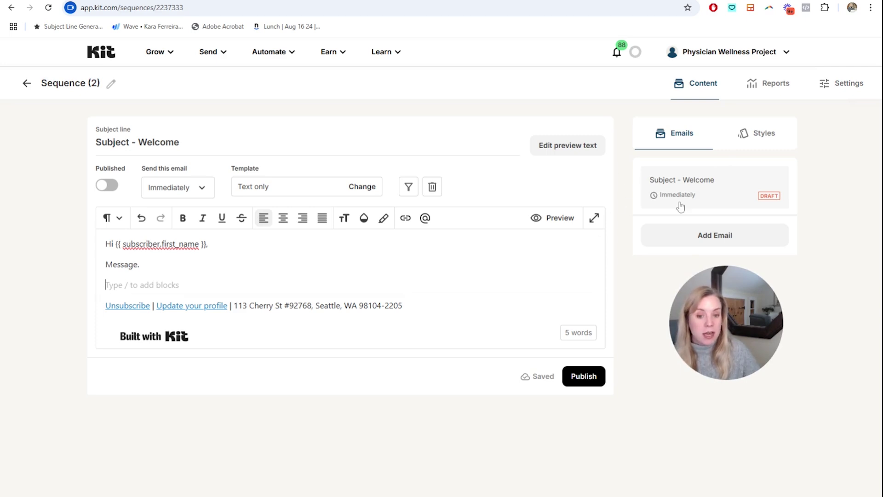
Add a second email sending 3 days after the last one, excluding Saturday and Sunday.
click(688, 239)
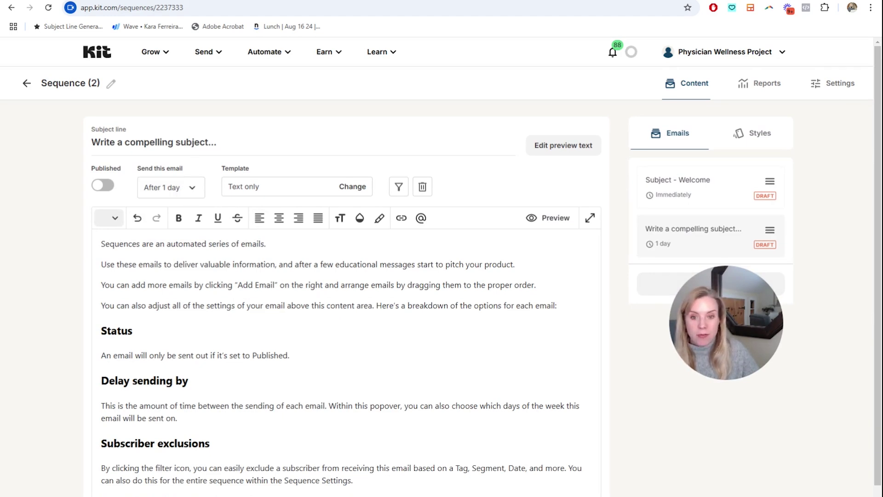
click(197, 189)
click(145, 222)
click(145, 223)
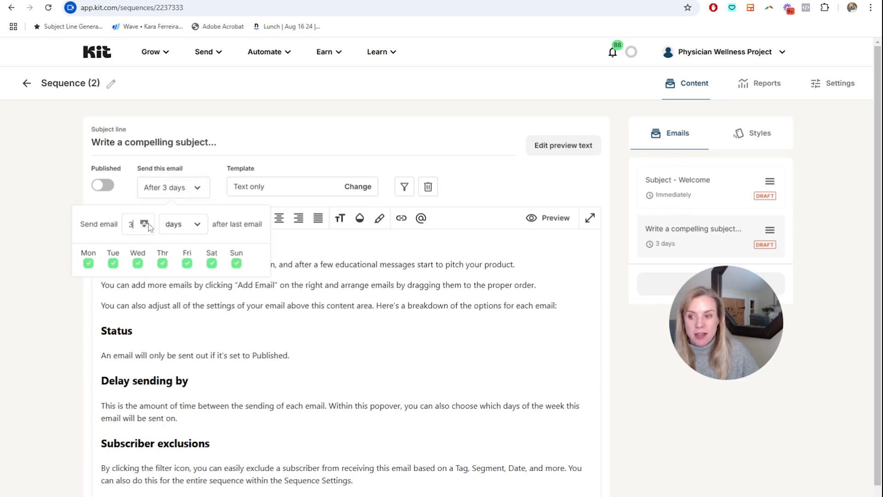
click(211, 263)
click(237, 263)
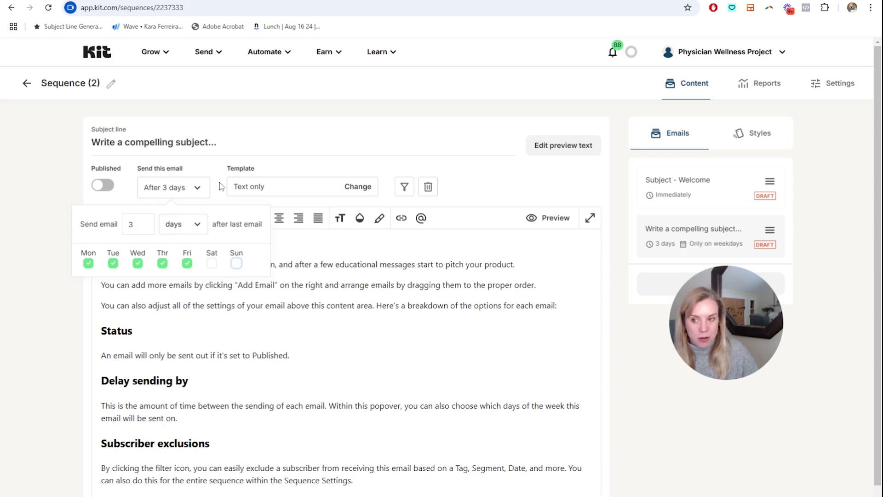
Rename the second email's subject to 'Subject line'.
click(217, 142)
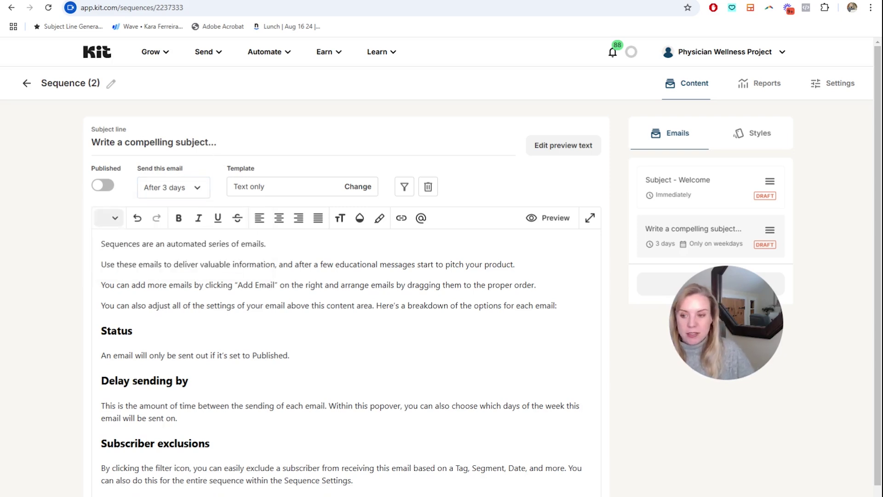
key(ctrl+a)
text(Subjec)
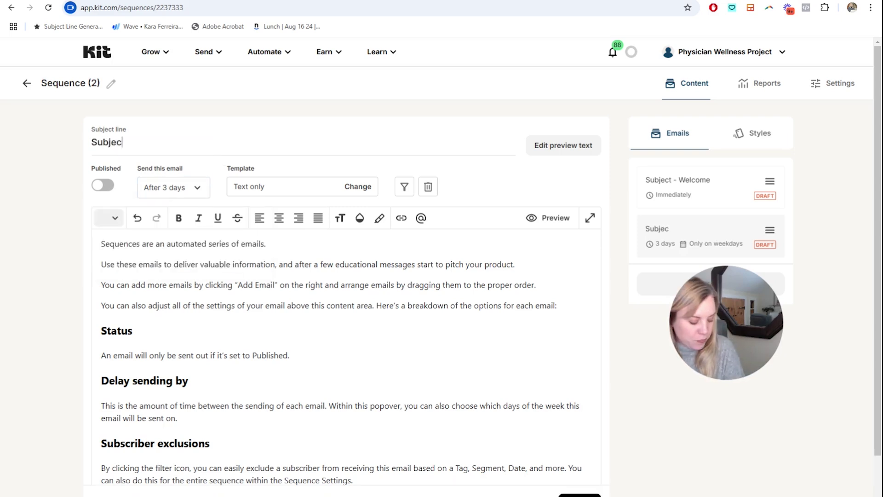
text(t line)
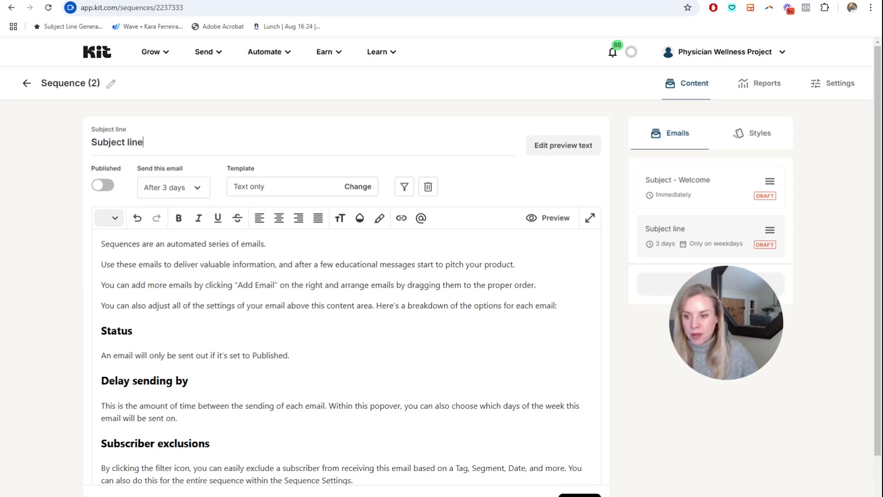
click(135, 331)
scroll(134, 331, down, 2)
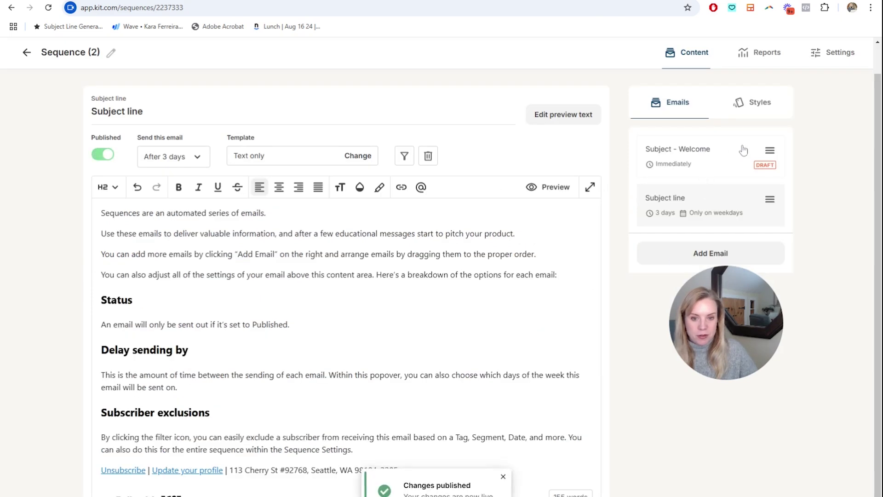
Publish the Subject - Welcome email and add a third draft email to the sequence.
click(713, 164)
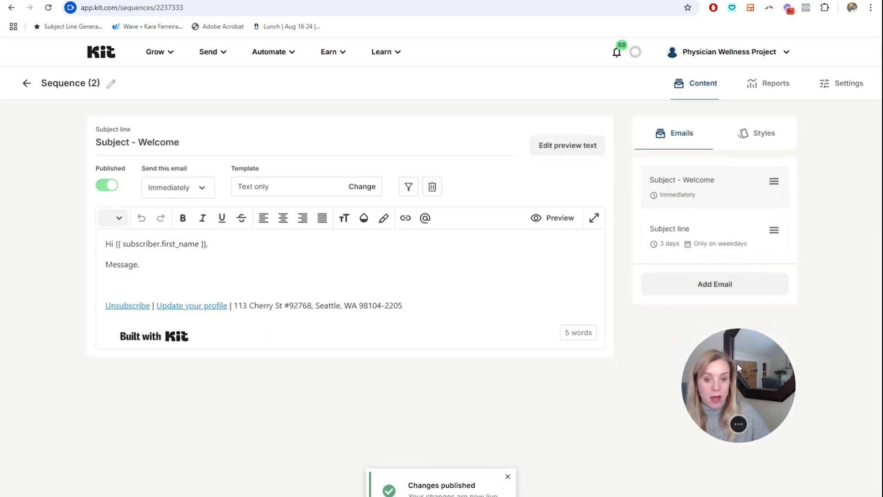
click(713, 285)
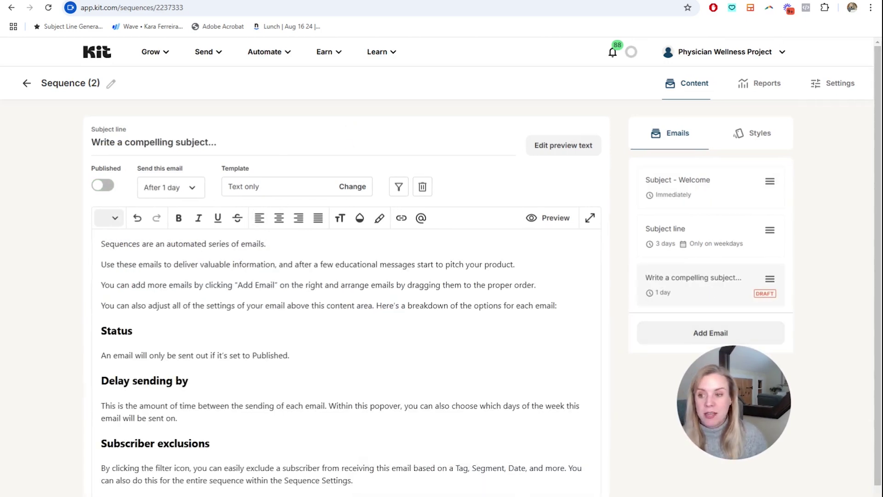
Keep the third email's send delay at 1 day after the previous email.
click(188, 189)
click(199, 230)
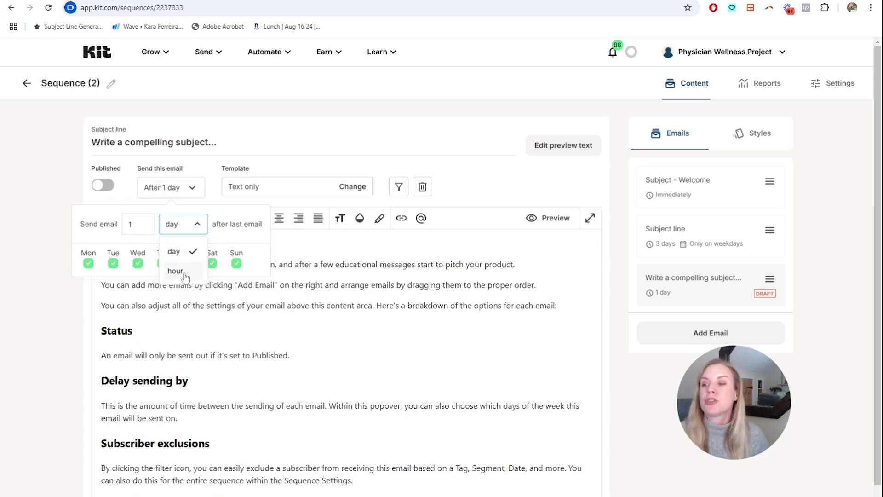
click(205, 159)
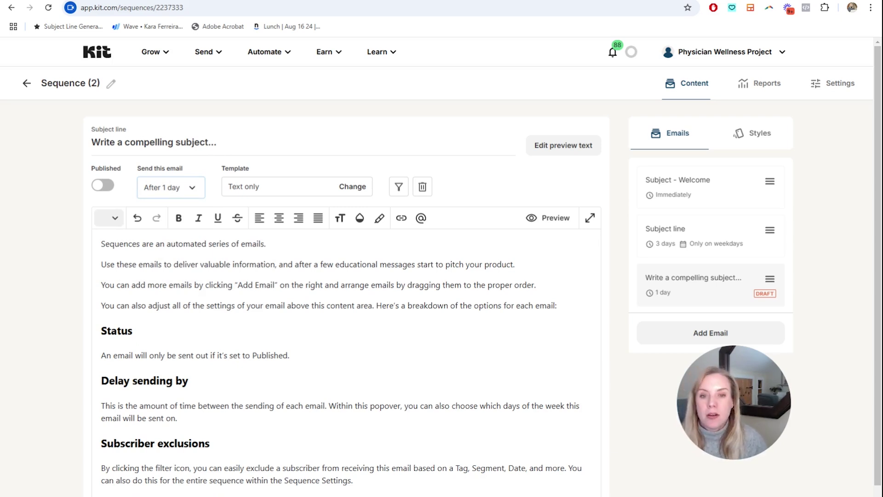
scroll(376, 233, down, 1)
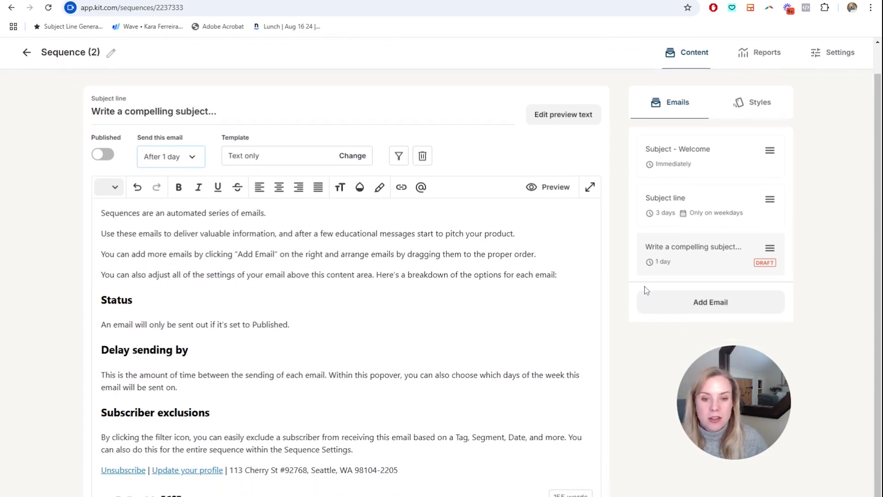
Set the third email's subject to 'subject' and publish it.
click(262, 330)
key(ctrl+a)
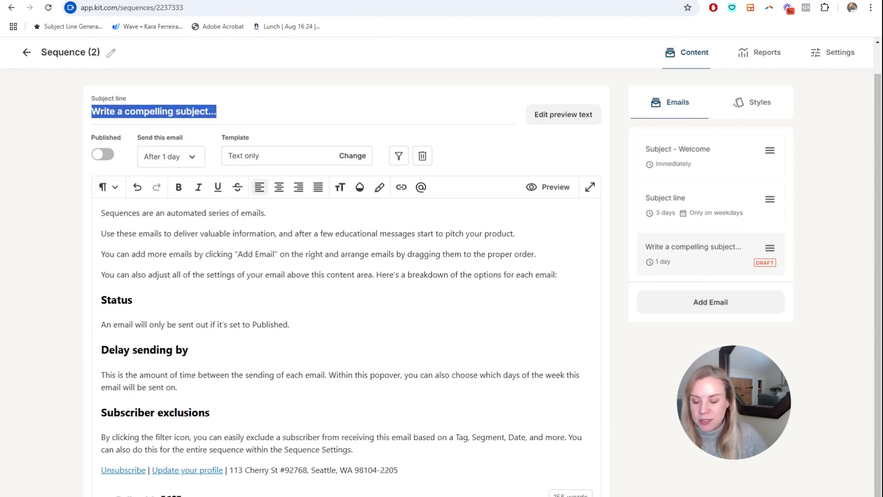
text(subject)
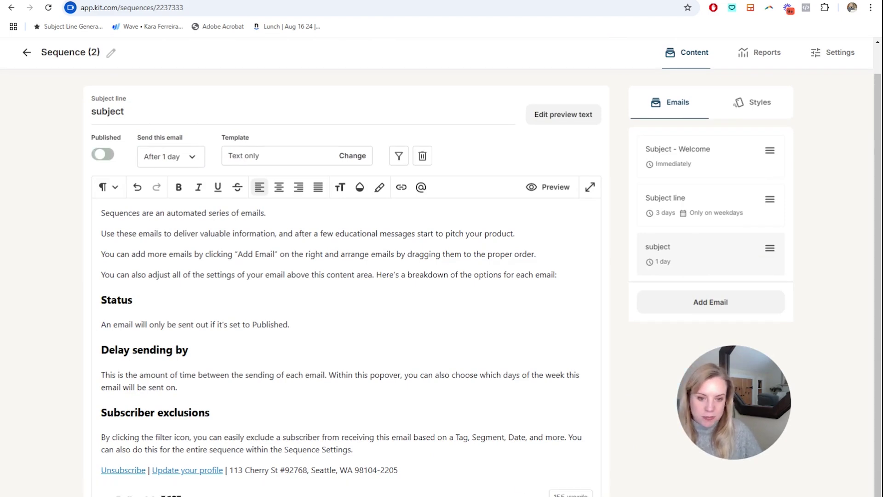
click(102, 154)
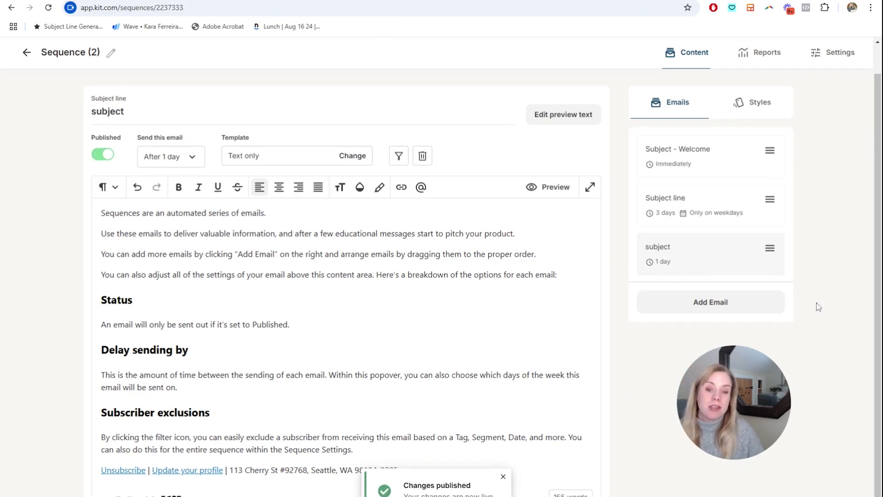
scroll(293, 238, up, 1)
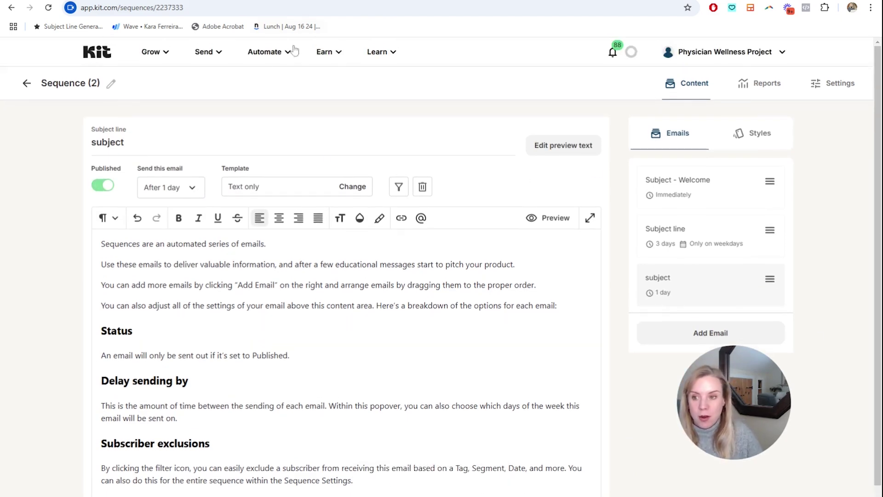
Rename Sequence (2) to 'Welcome Sequence Test' and bring up the Automate menu.
click(110, 85)
drag(98, 84, 37, 85)
text(Welcome Sequesn)
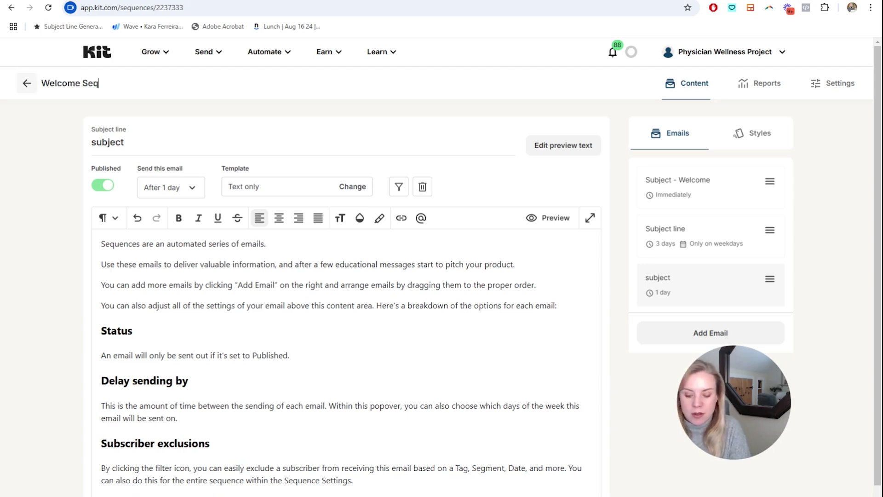
key(BackSpace)
key(BackSpace)
text(nce T)
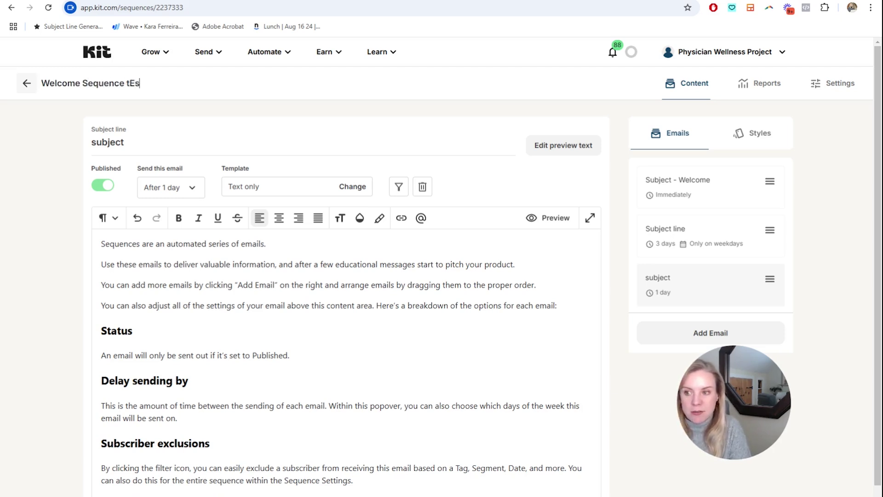
text(est)
click(167, 122)
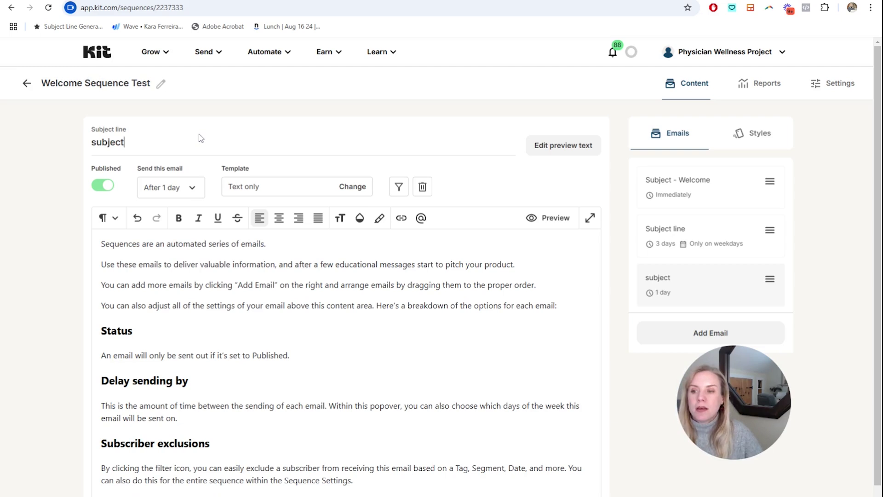
click(286, 53)
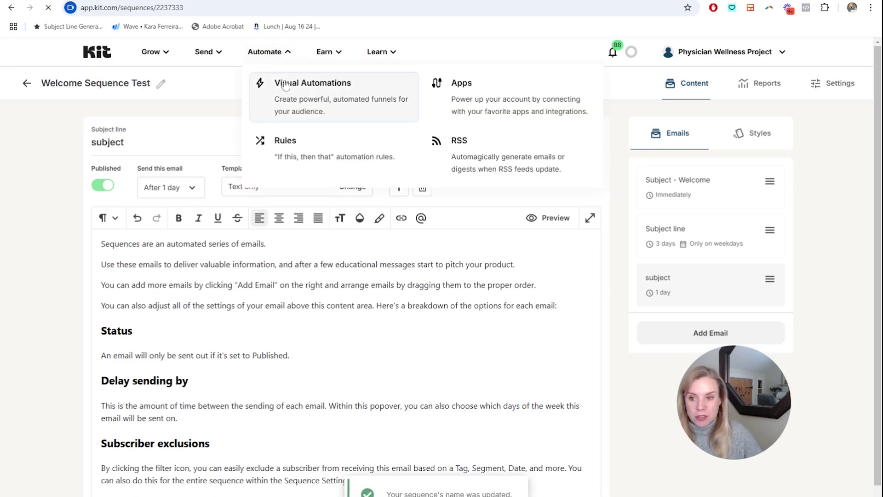
From the Visual Automations list, start a blank automation, which Kit names Visual Automation 7.
click(287, 84)
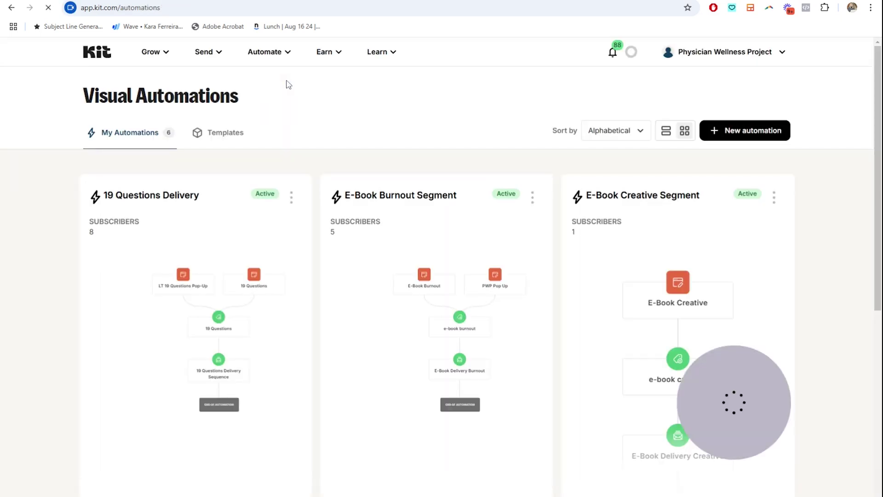
mouse_move(729, 413)
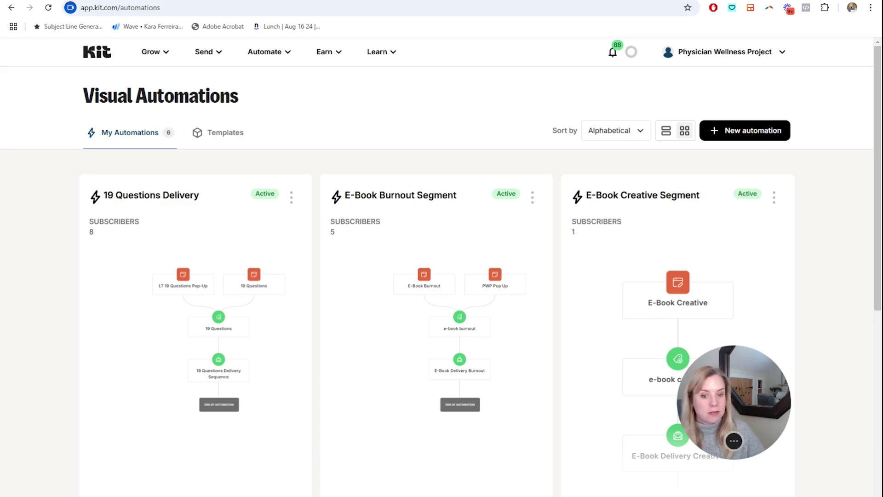
click(169, 59)
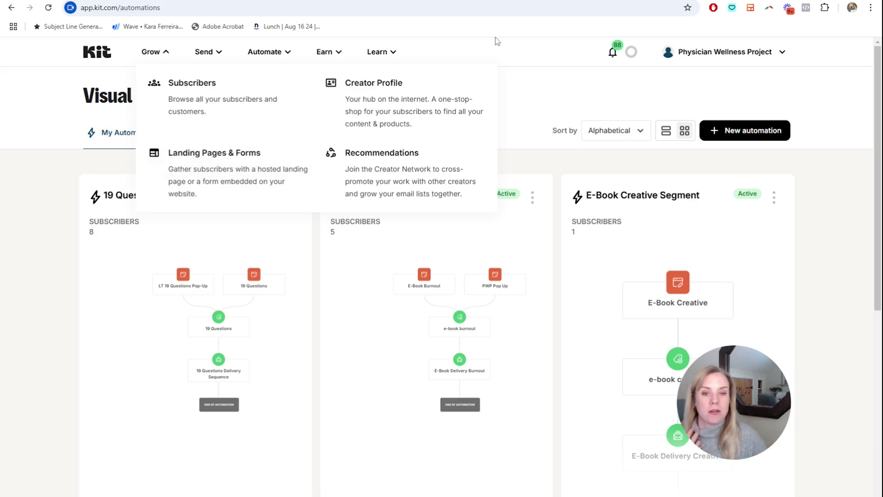
click(753, 136)
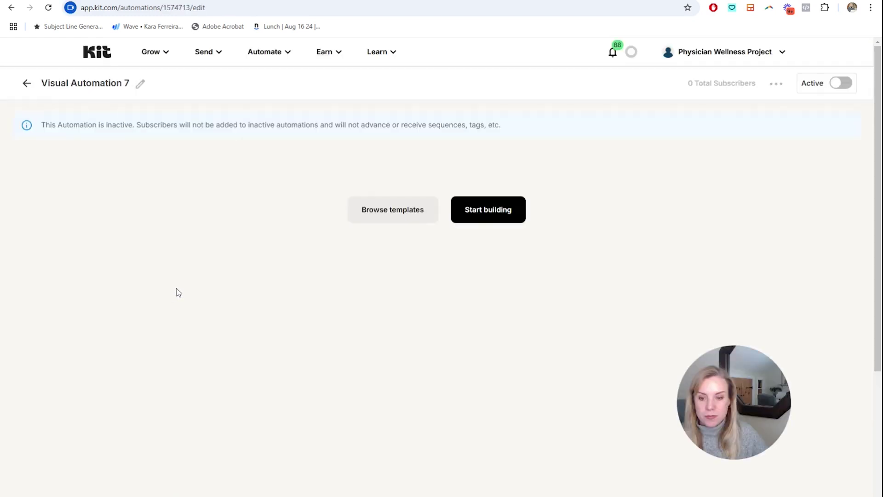
Build from scratch with a 'Joins a form' entry trigger set to the E-Book Burnout form.
click(499, 216)
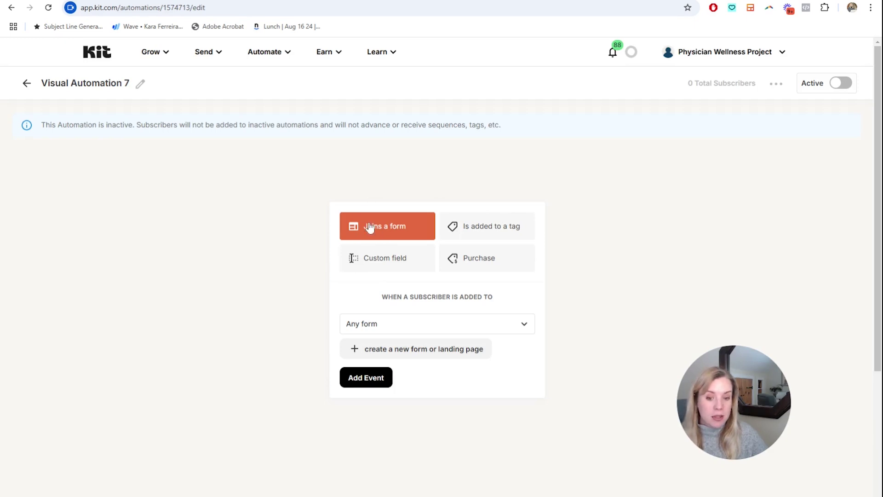
click(521, 328)
scroll(467, 391, down, 1)
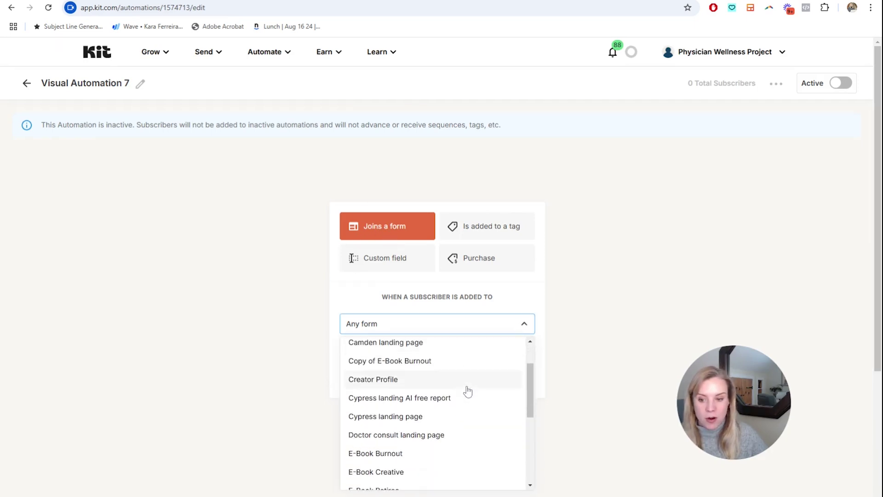
click(429, 453)
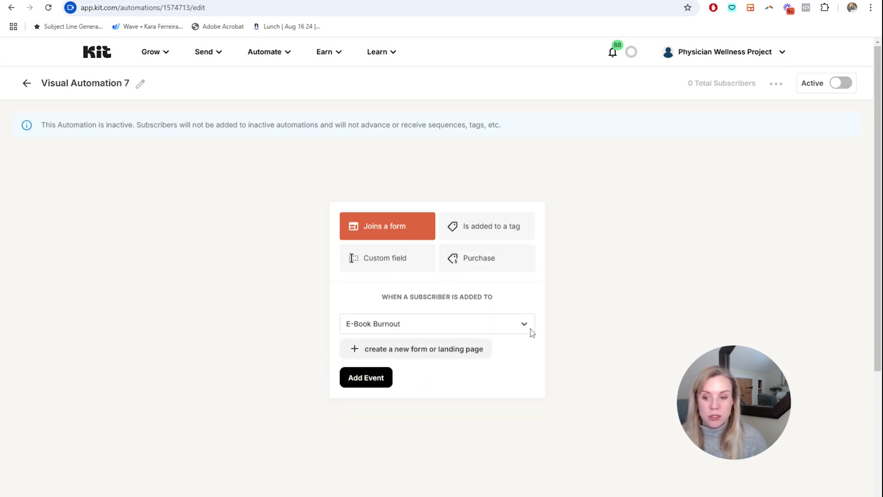
click(382, 377)
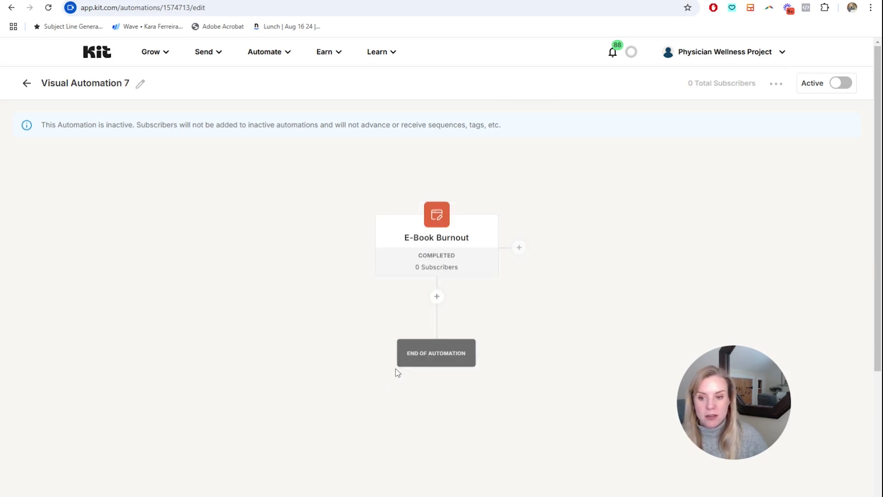
Add an 'Add or remove tag' action after the trigger that applies the 'e-book burnout' tag.
click(437, 299)
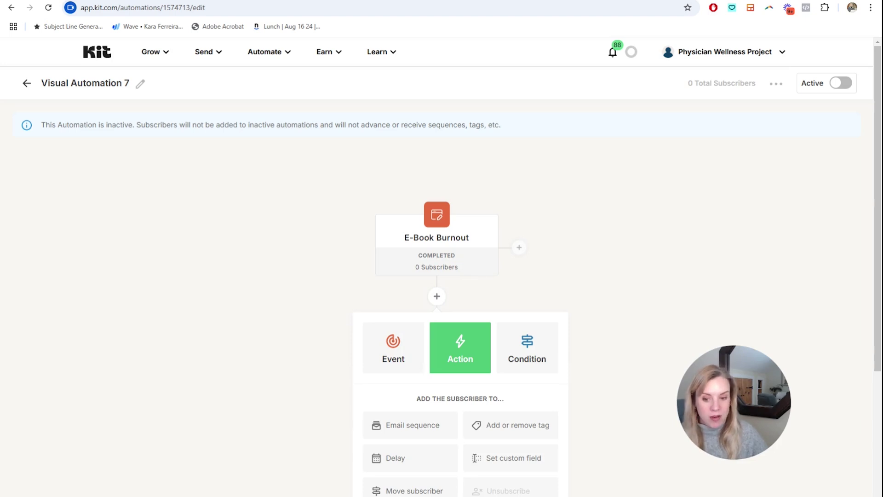
click(526, 428)
click(534, 451)
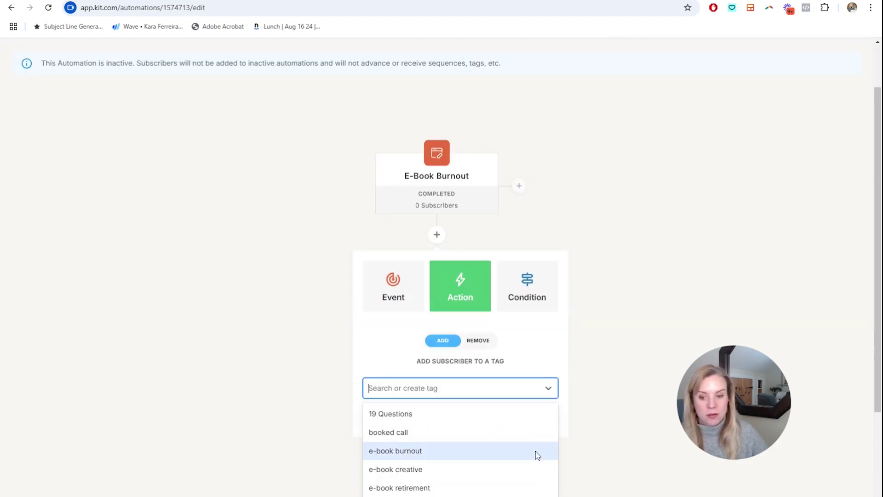
click(409, 455)
click(408, 420)
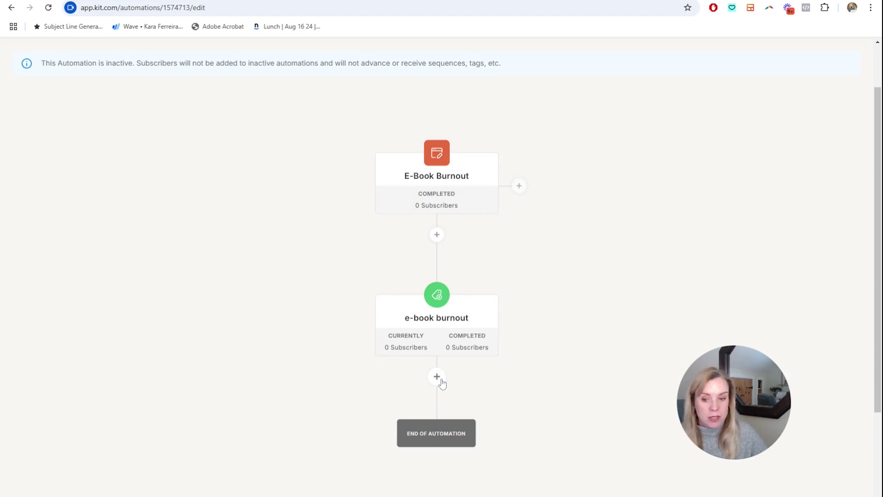
scroll(465, 380, down, 3)
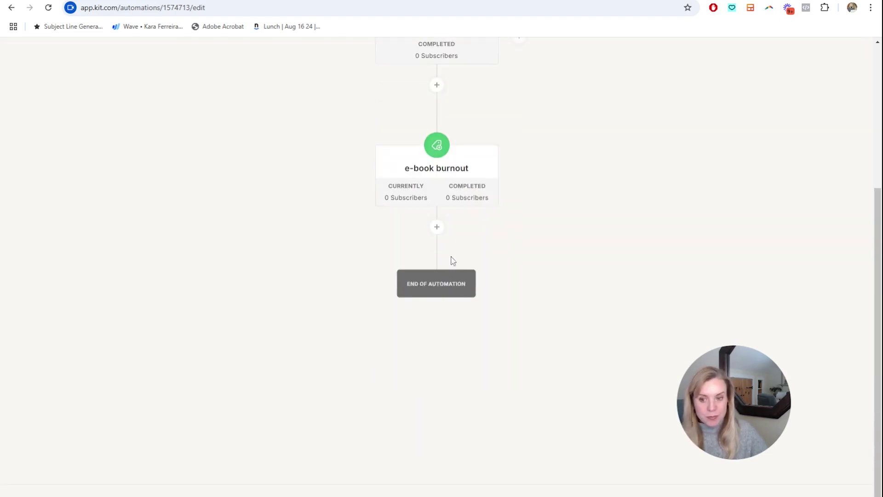
Add an Email sequence action after the tag step, subscribing people to E-Book Delivery Burnout.
click(437, 227)
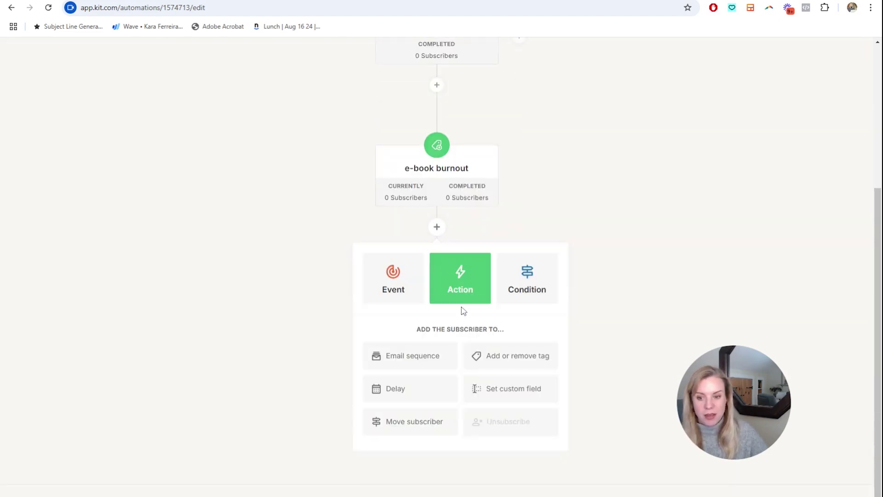
click(423, 361)
click(543, 358)
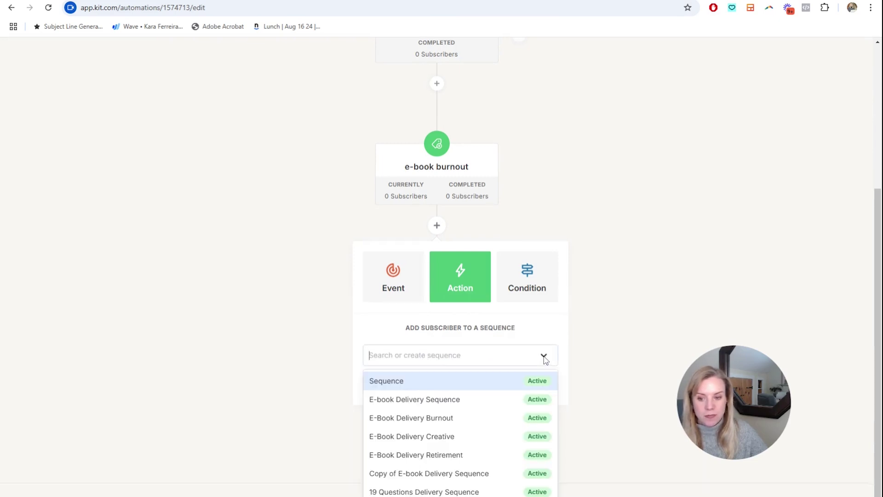
click(439, 419)
click(410, 393)
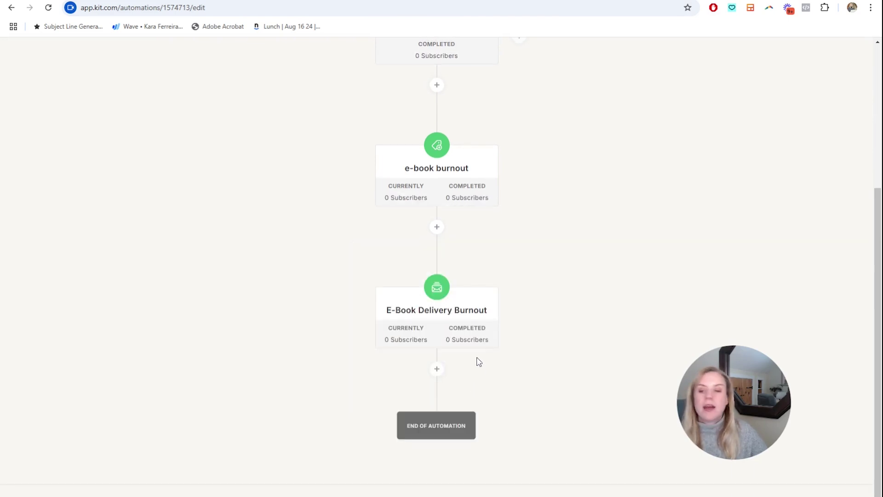
click(439, 370)
scroll(588, 352, down, 2)
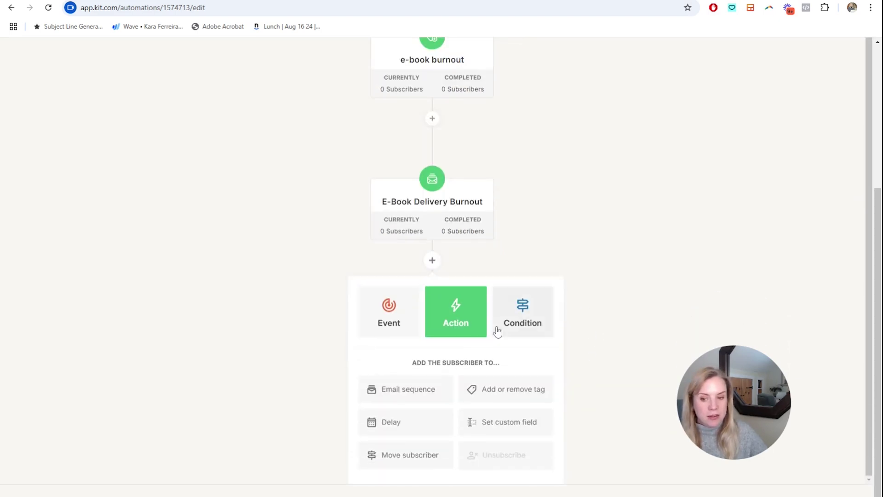
click(578, 223)
click(437, 369)
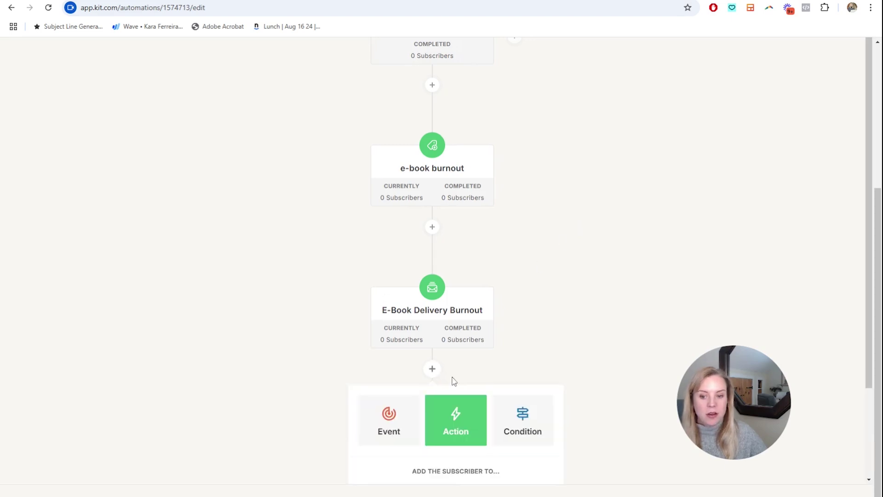
scroll(572, 349, down, 3)
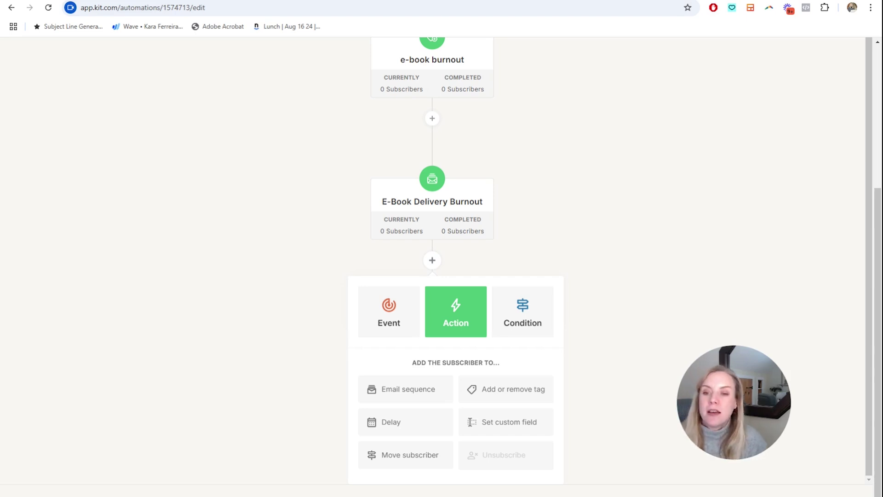
scroll(572, 299, up, 2)
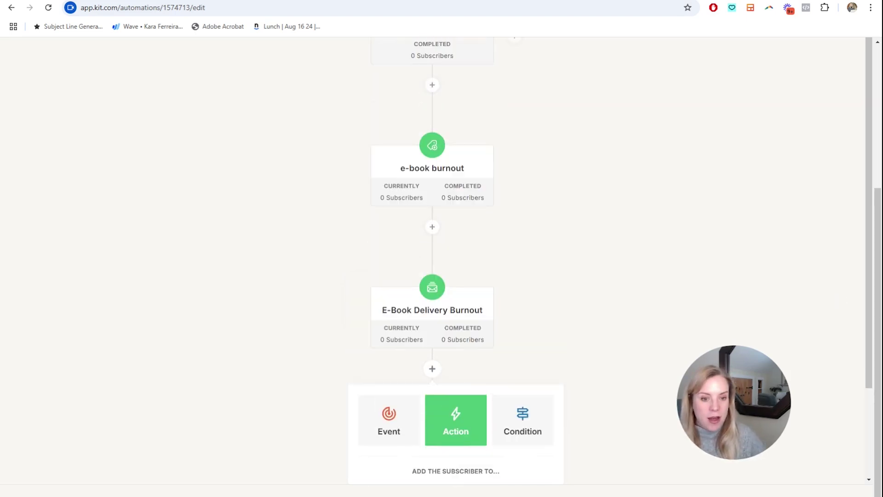
scroll(441, 266, up, 4)
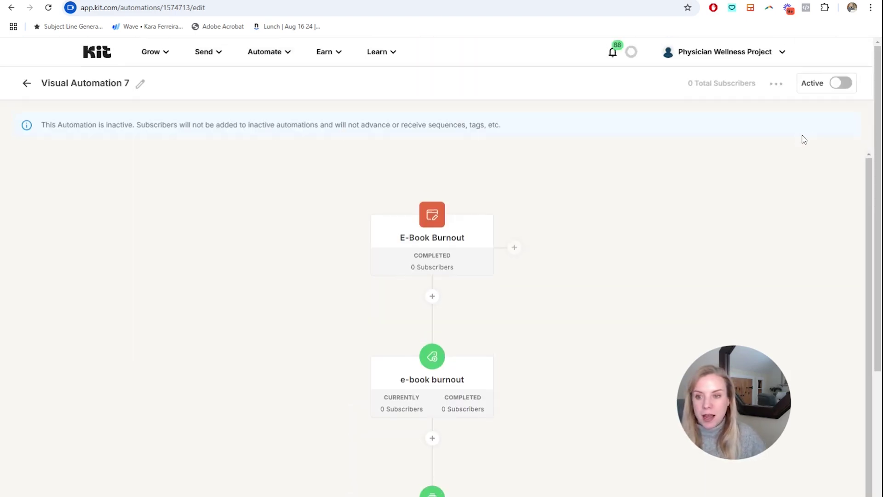